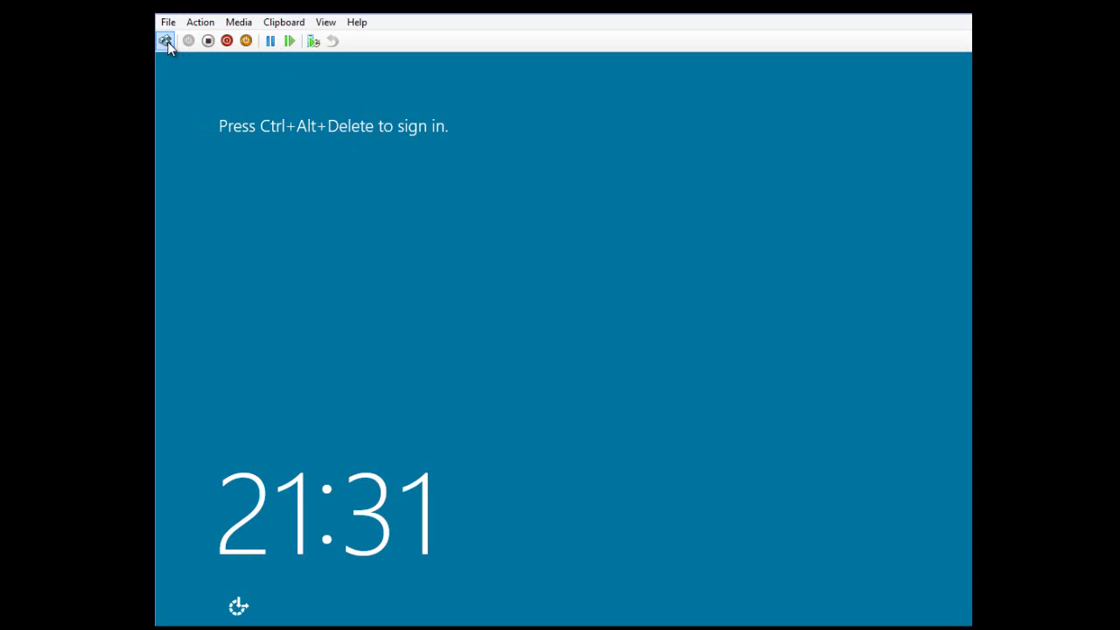
- Send Ctrl+Alt+Delete to the VM to show the Administrator sign-in screen
left_click(164, 40)
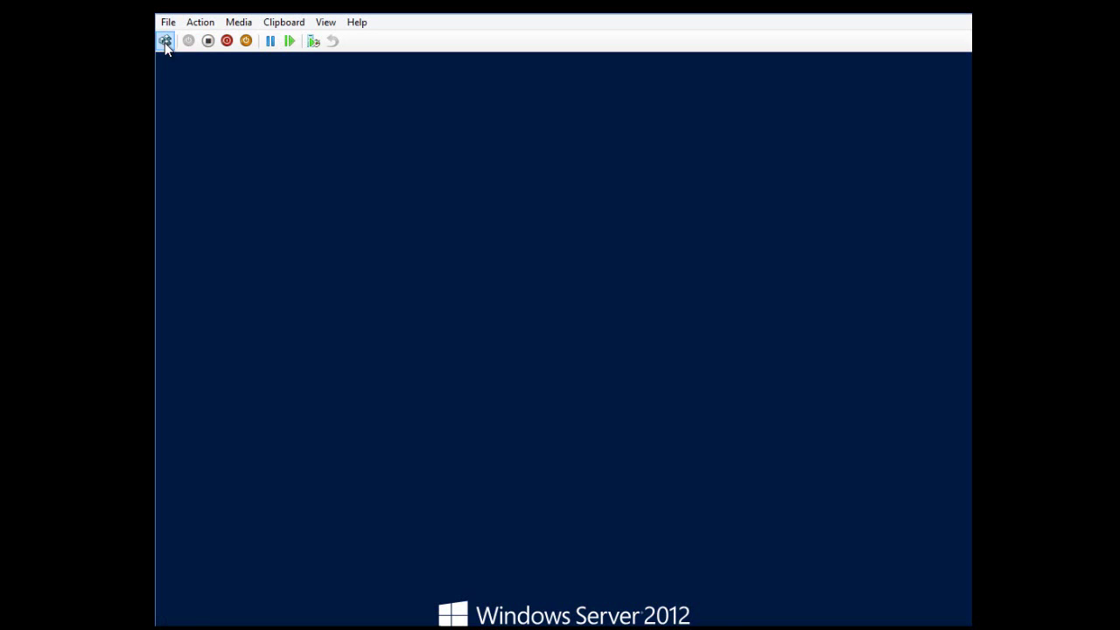
- Sign in as Administrator and launch sconfig
type("********")
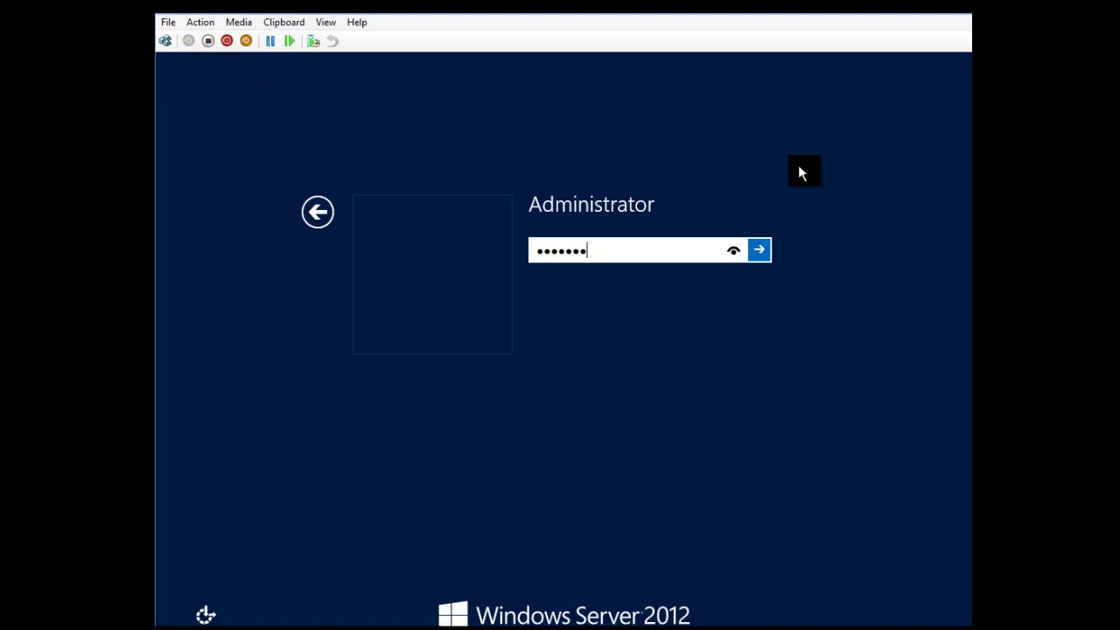
key("Return")
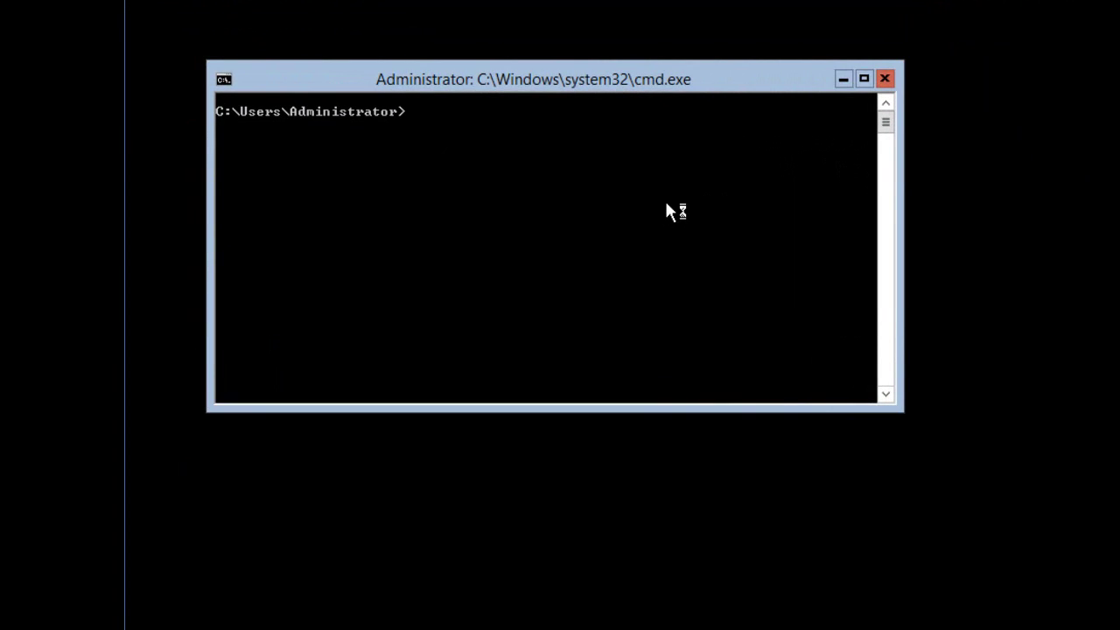
type("sconfig")
key("Return")
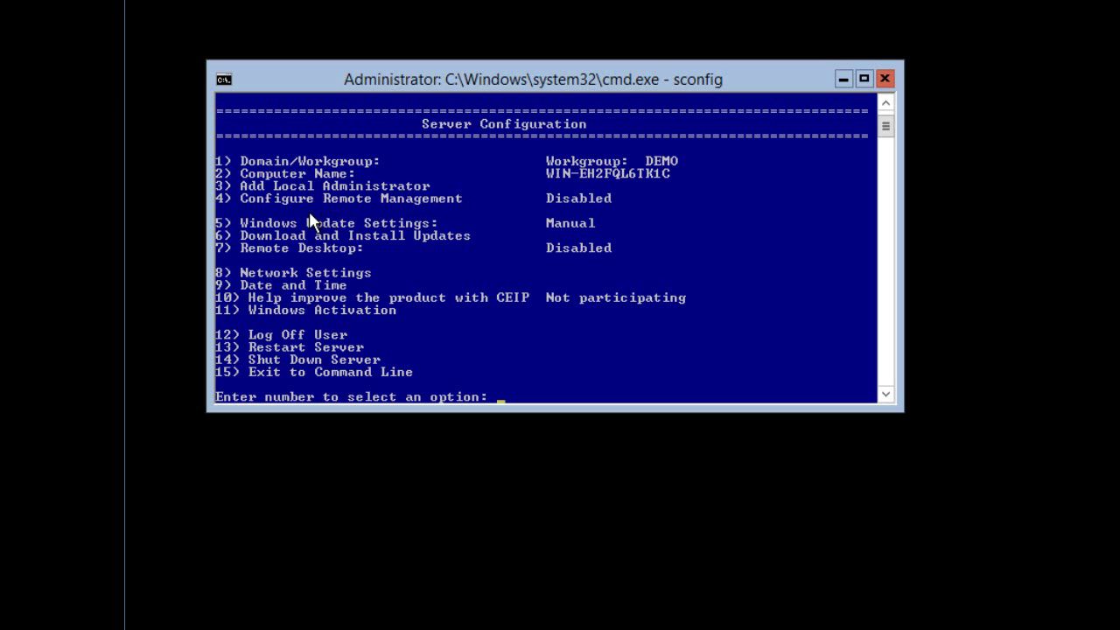
- Enable Remote Management via sconfig option 4
type("4")
key("Return")
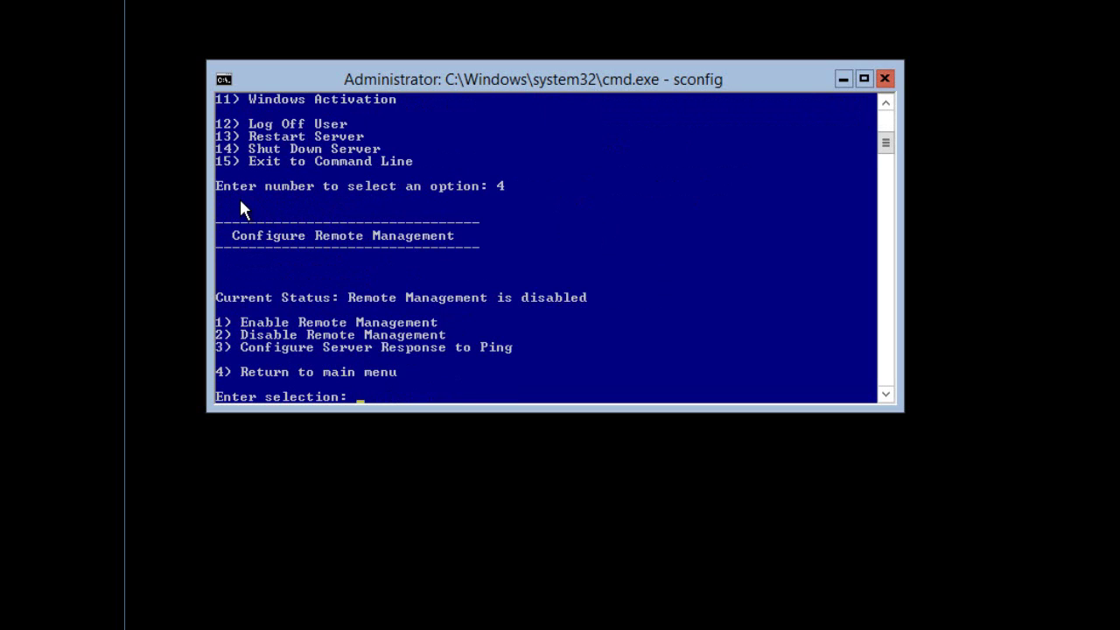
type("1")
key("Return")
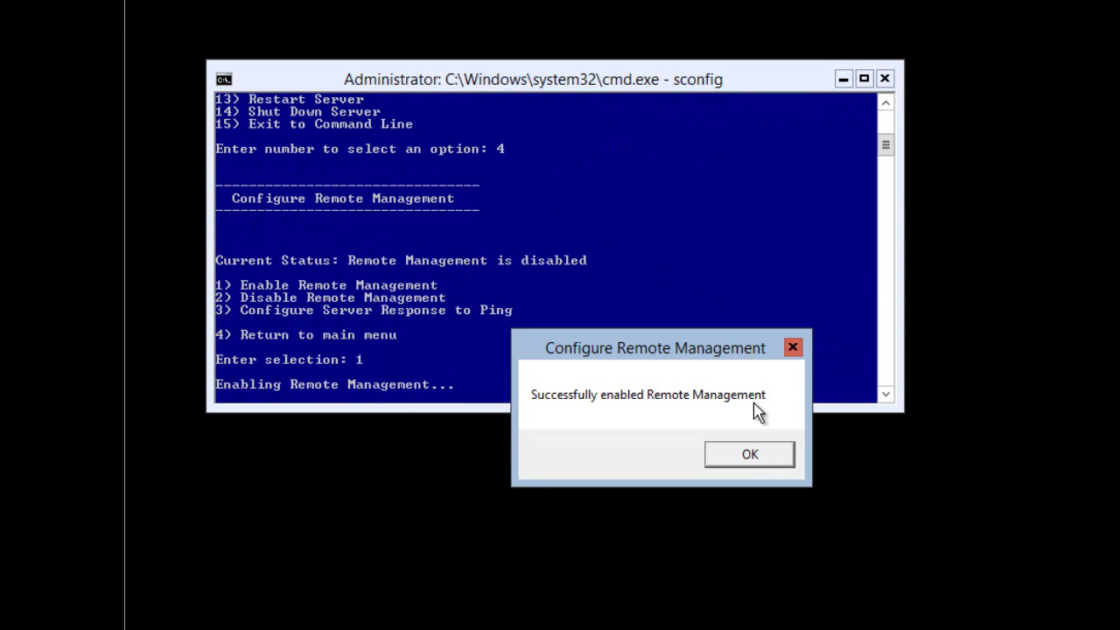
left_click(747, 454)
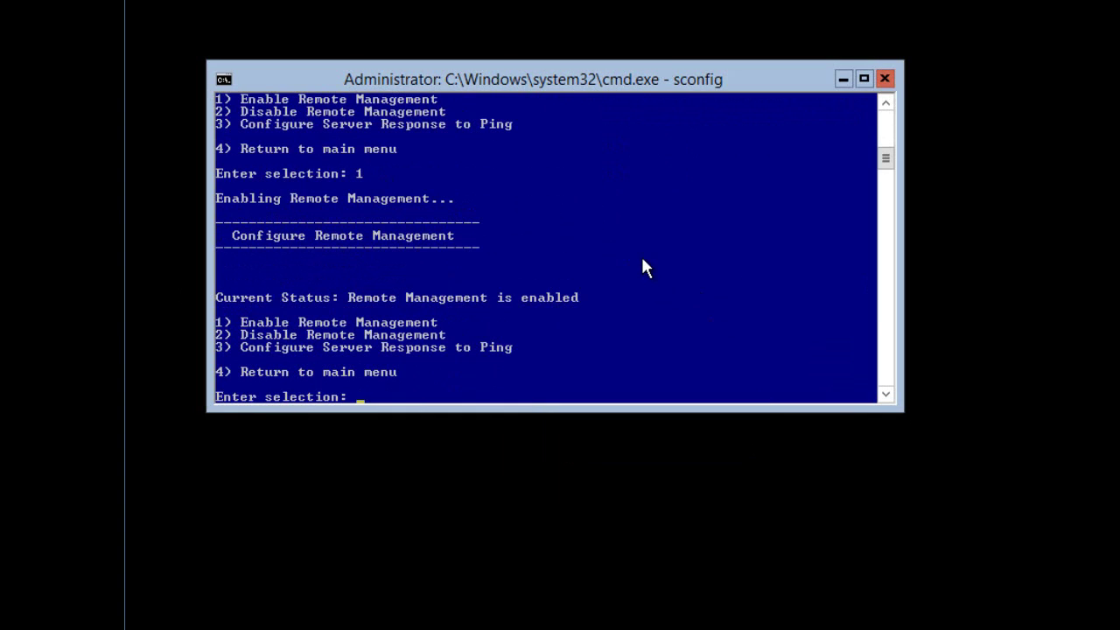
- Allow the server to respond to ping, then return to the main menu
type("3")
key("Return")
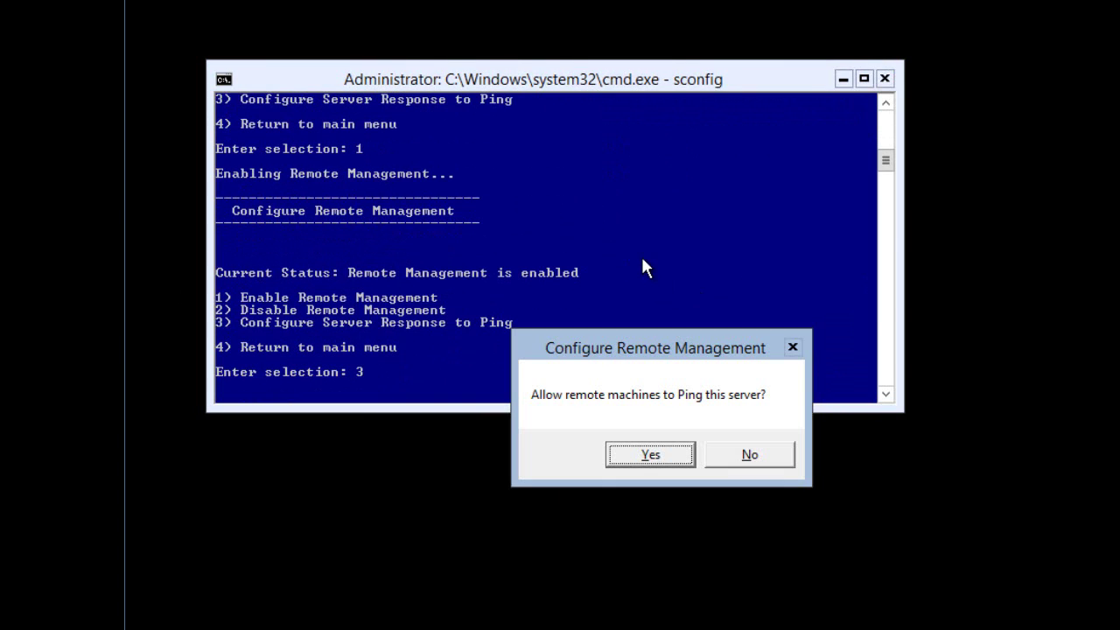
left_click(648, 455)
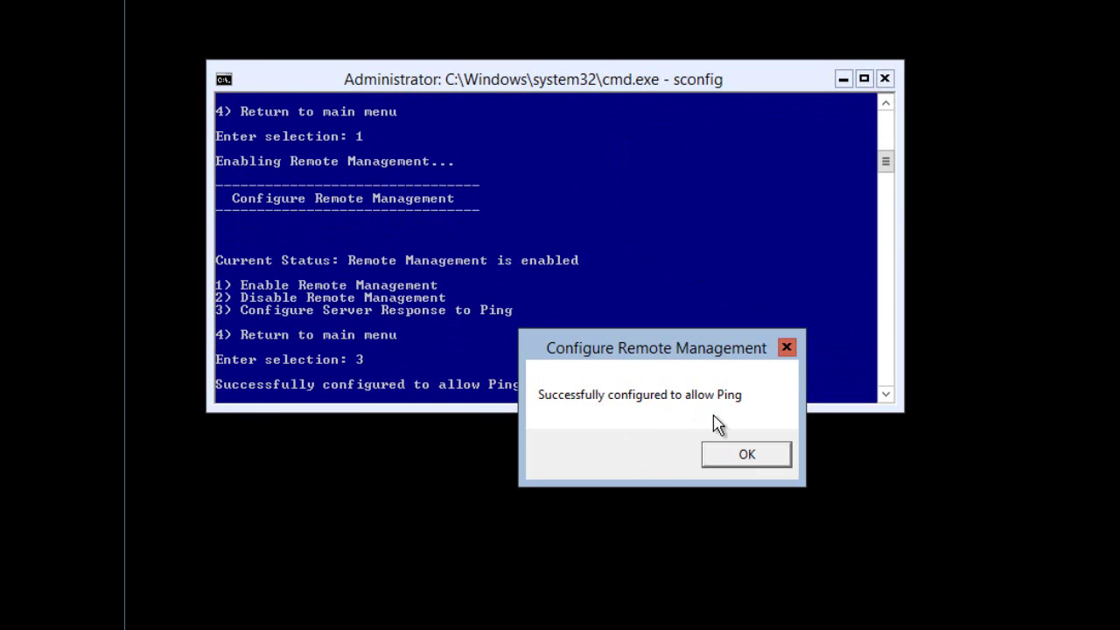
left_click(723, 454)
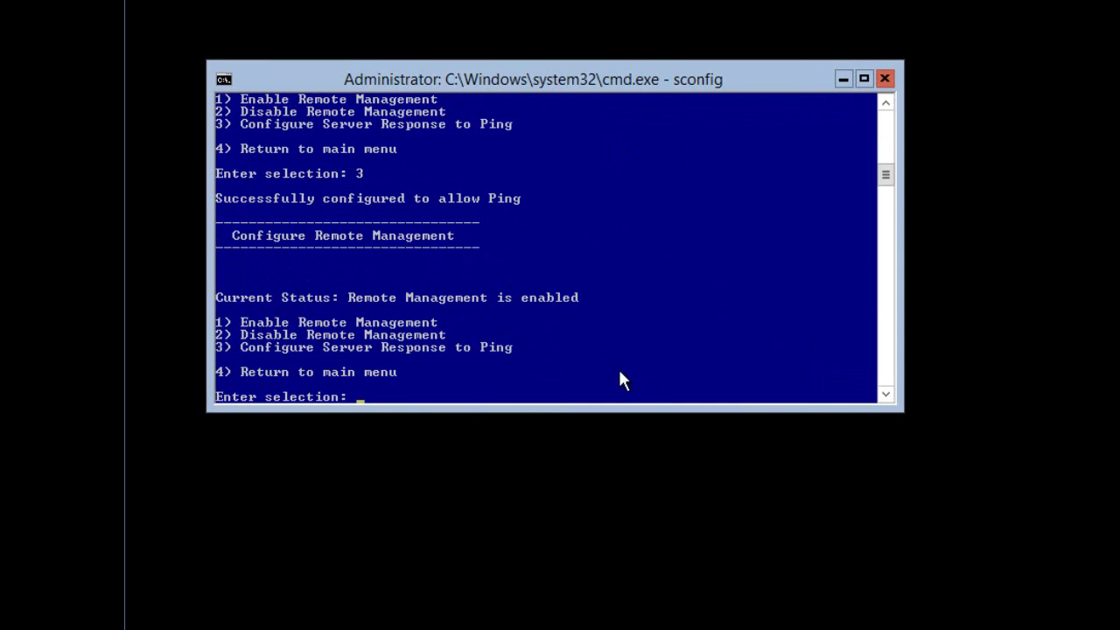
type("4")
key("Return")
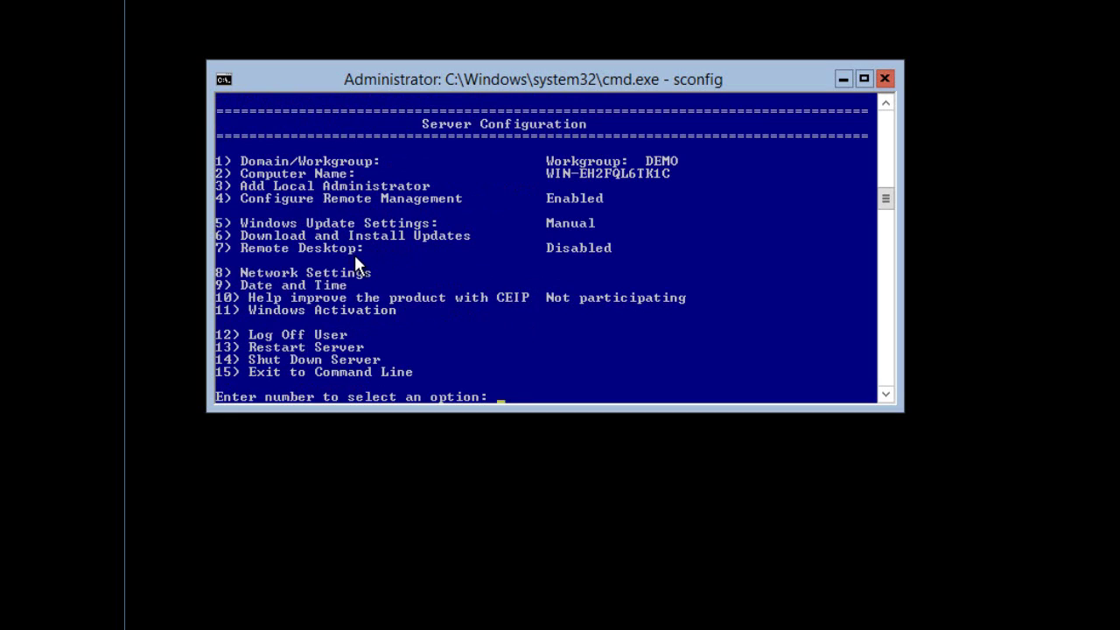
- Enable Remote Desktop for Network Level Authentication clients only (7, E, 1)
type("7")
key("Return")
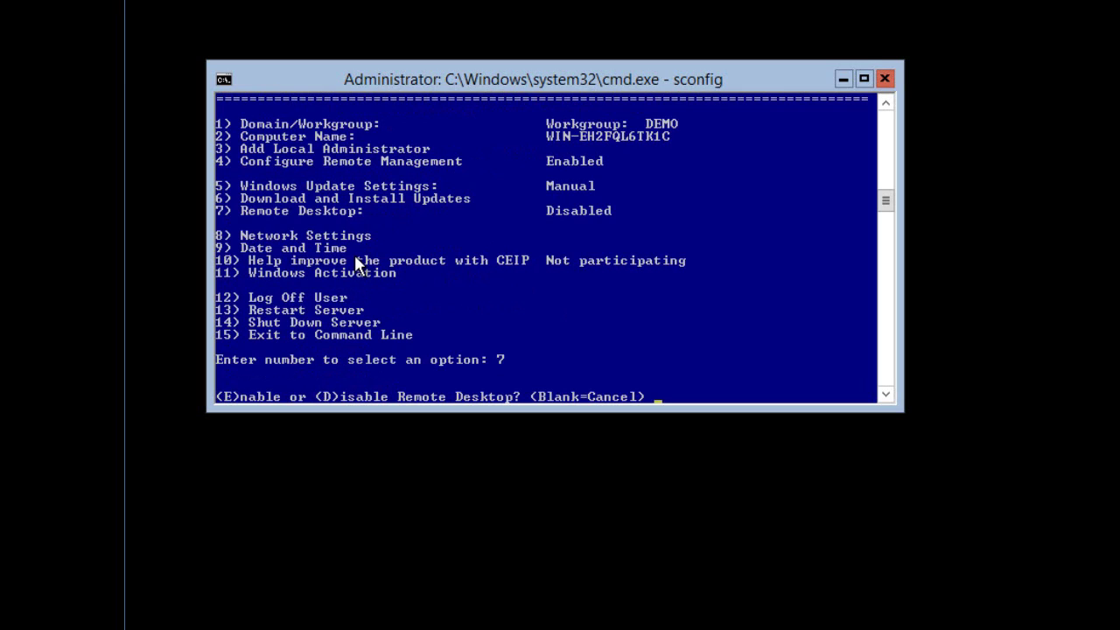
type("E")
key("Return")
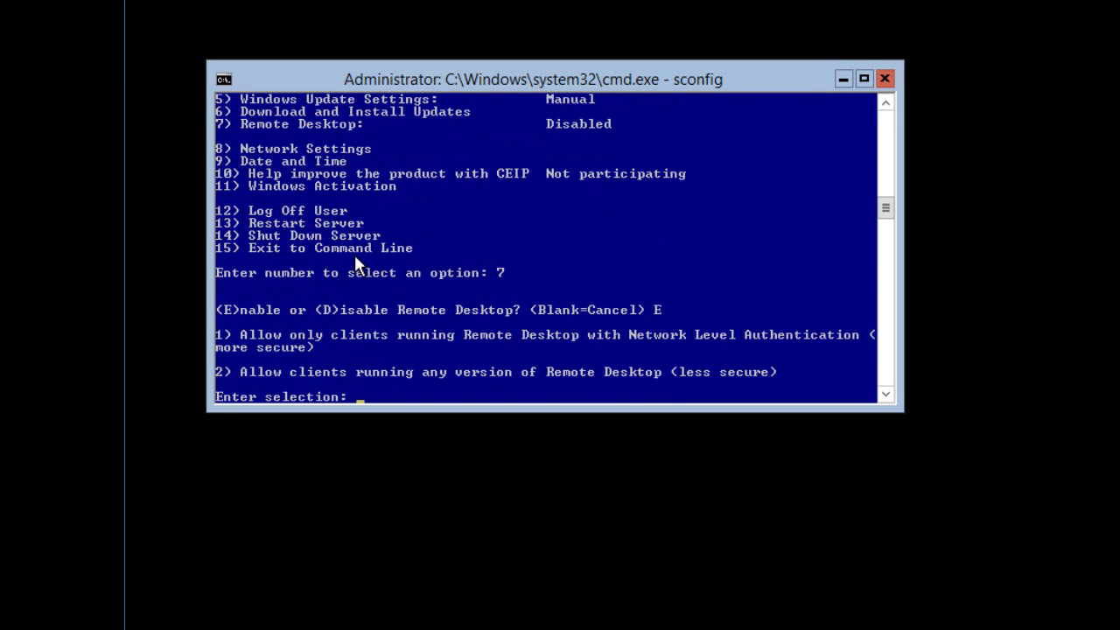
type("1")
key("Return")
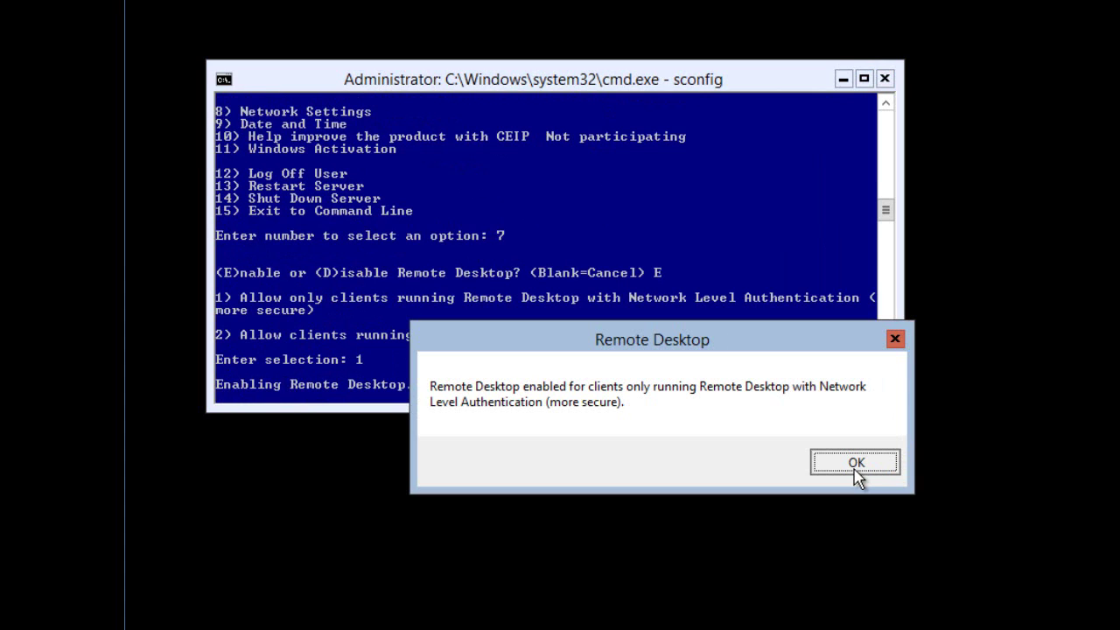
left_click(855, 468)
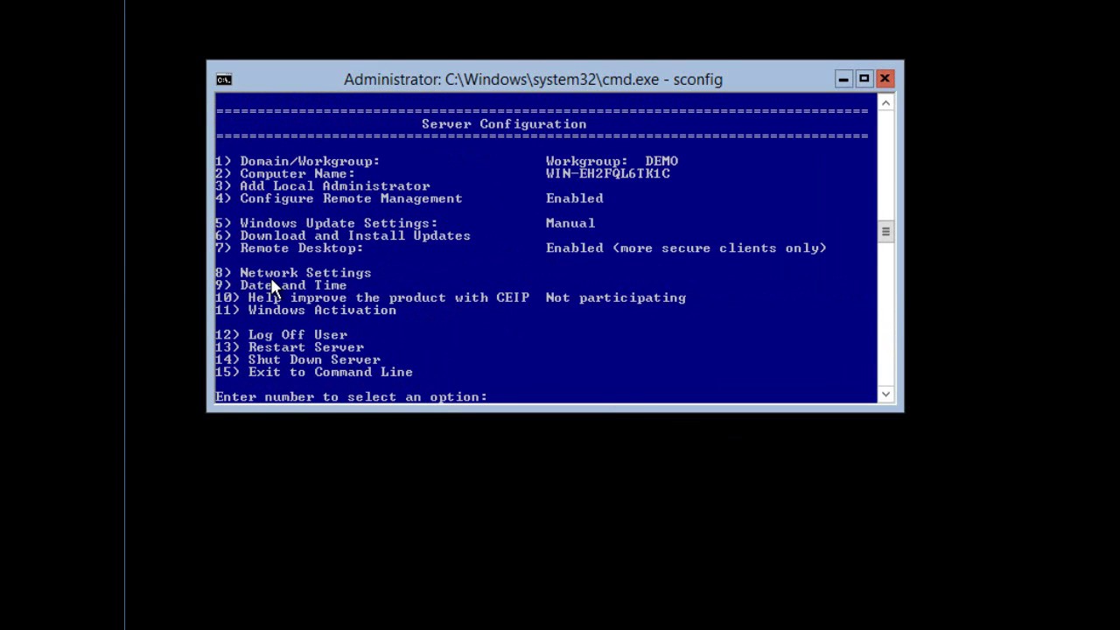
- Review network adapter 10's address settings and return to the main menu
type("8")
key("Return")
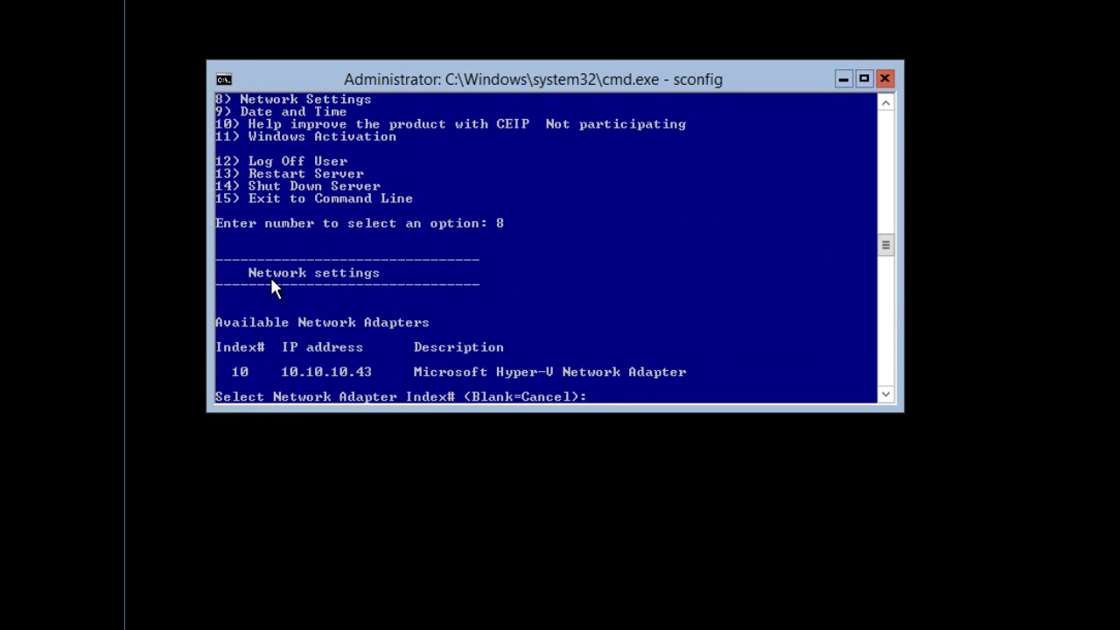
type("10")
key("Return")
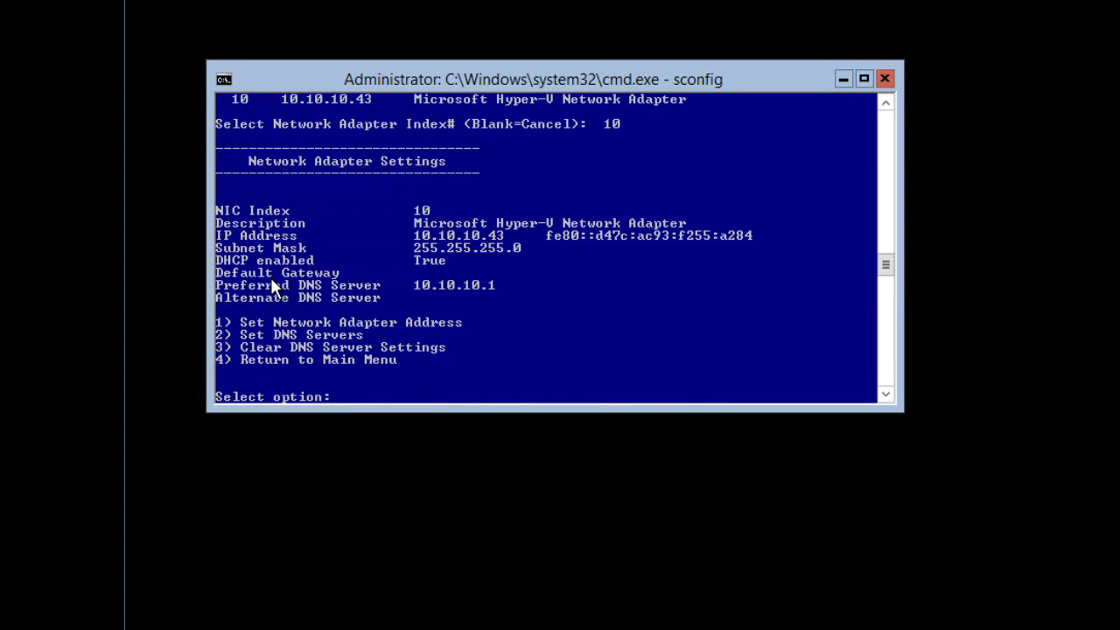
type("4")
key("Return")
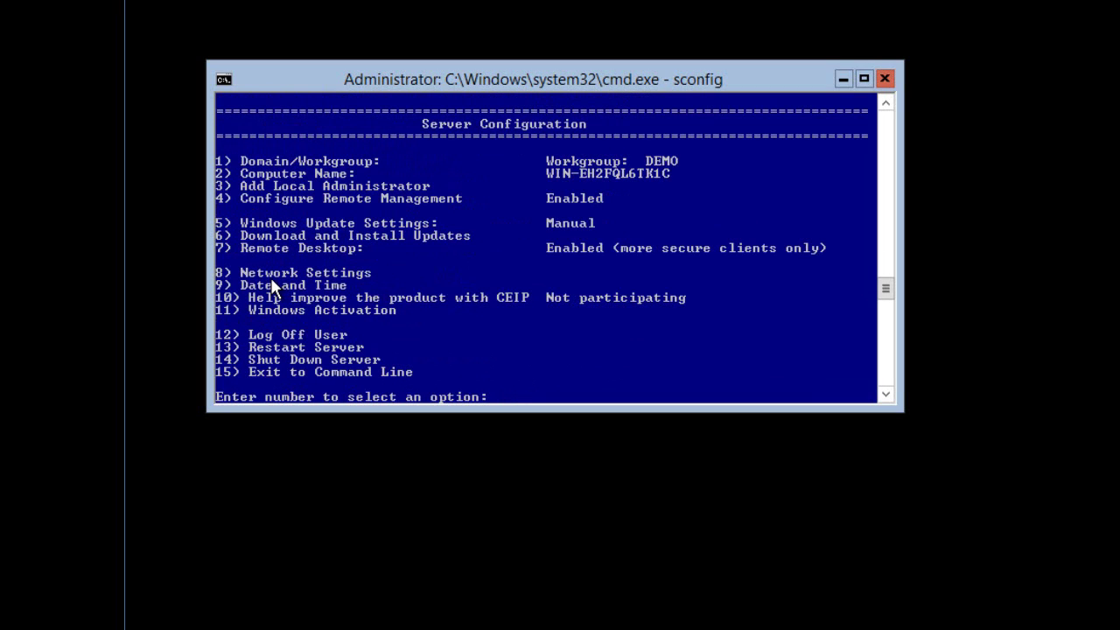
- Join the server to the demo.local domain using the demo\administrator account
type("1")
key("Return")
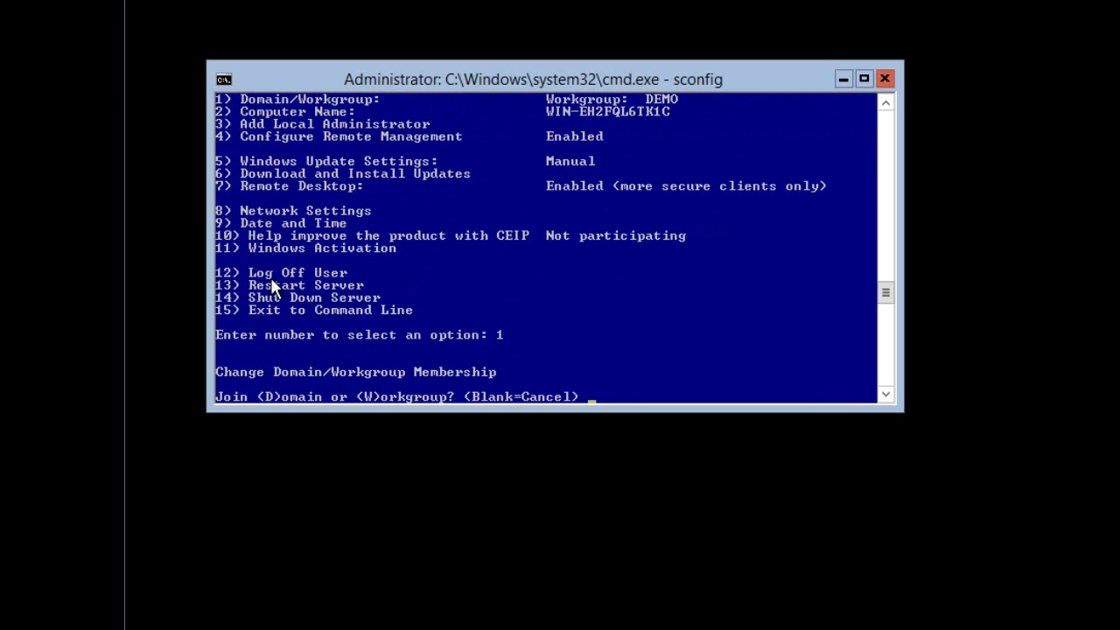
type("D")
key("Return")
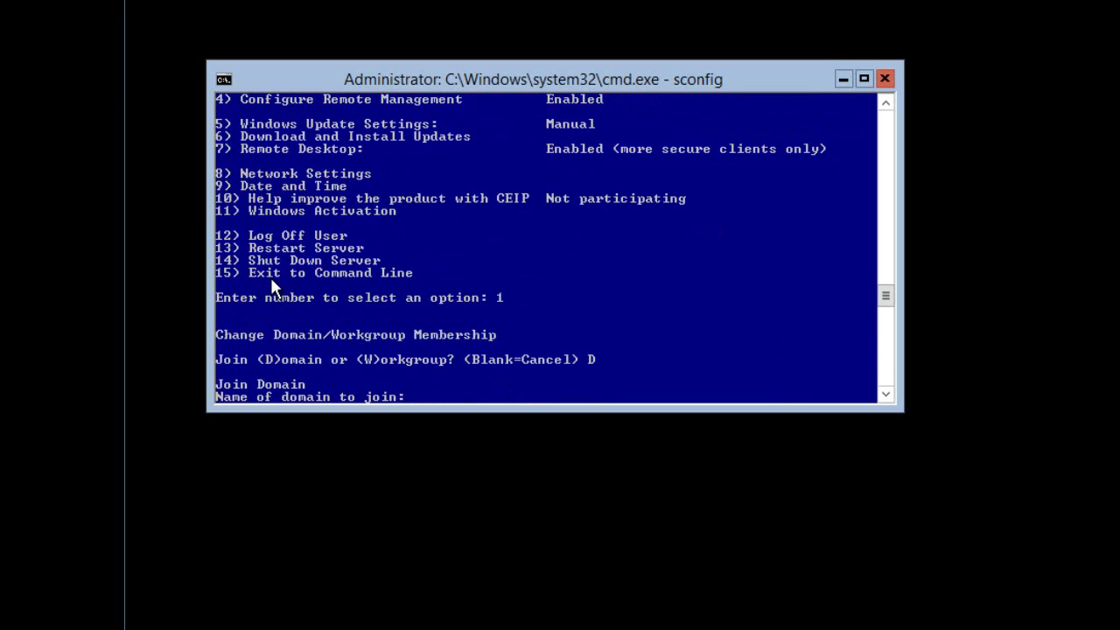
type("demo.local")
key("Return")
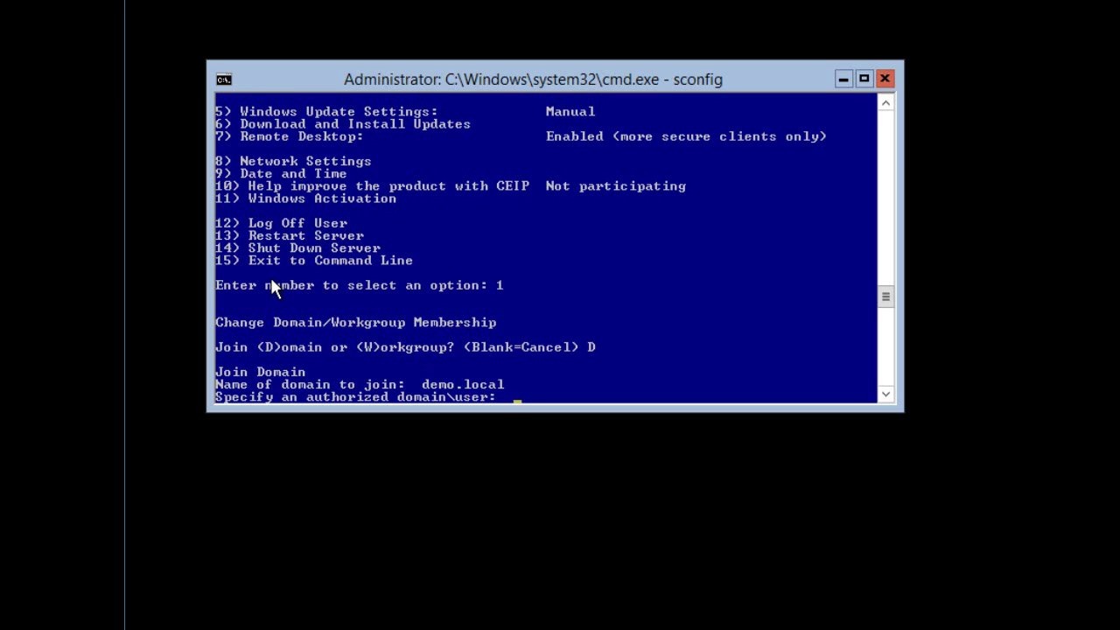
type("demo\\administrator")
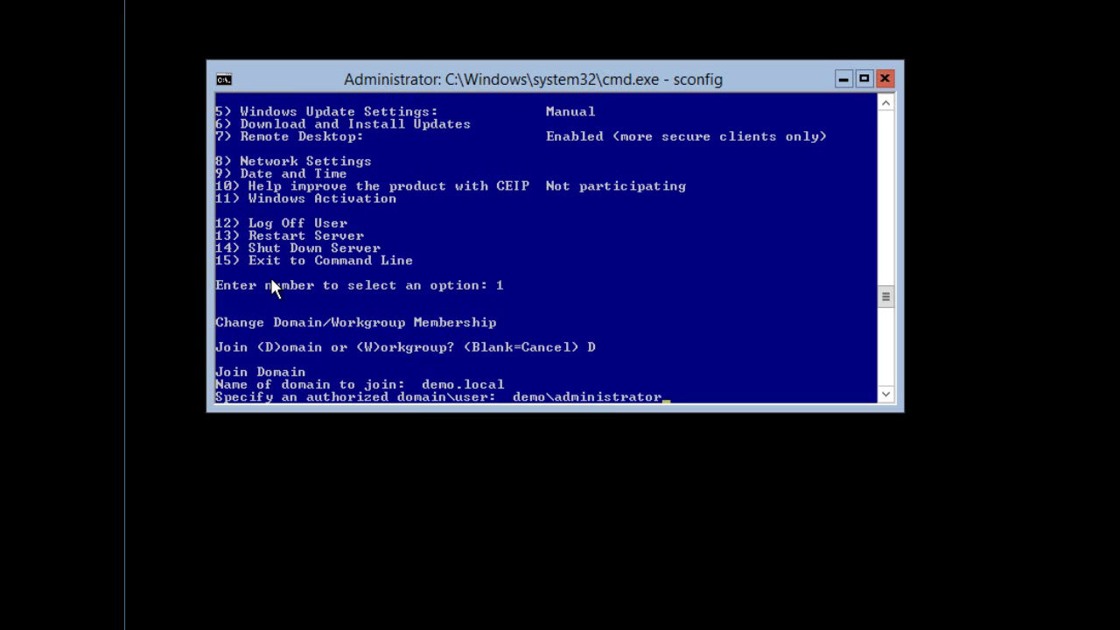
key("Return")
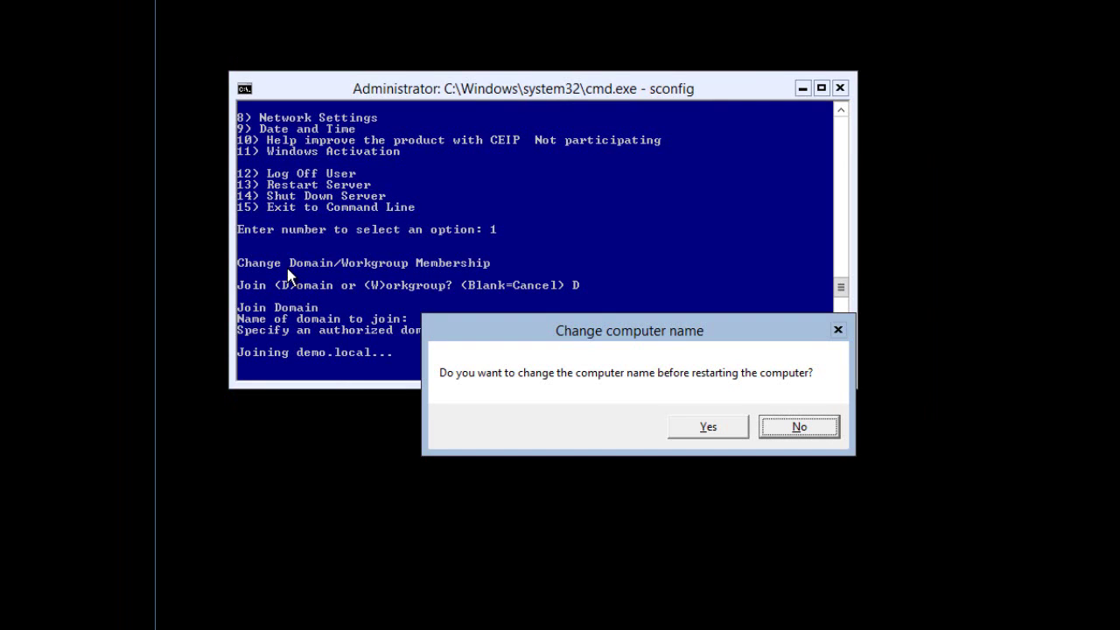
- Rename the computer to SQLCORE with domain credentials and confirm the restart
key("y")
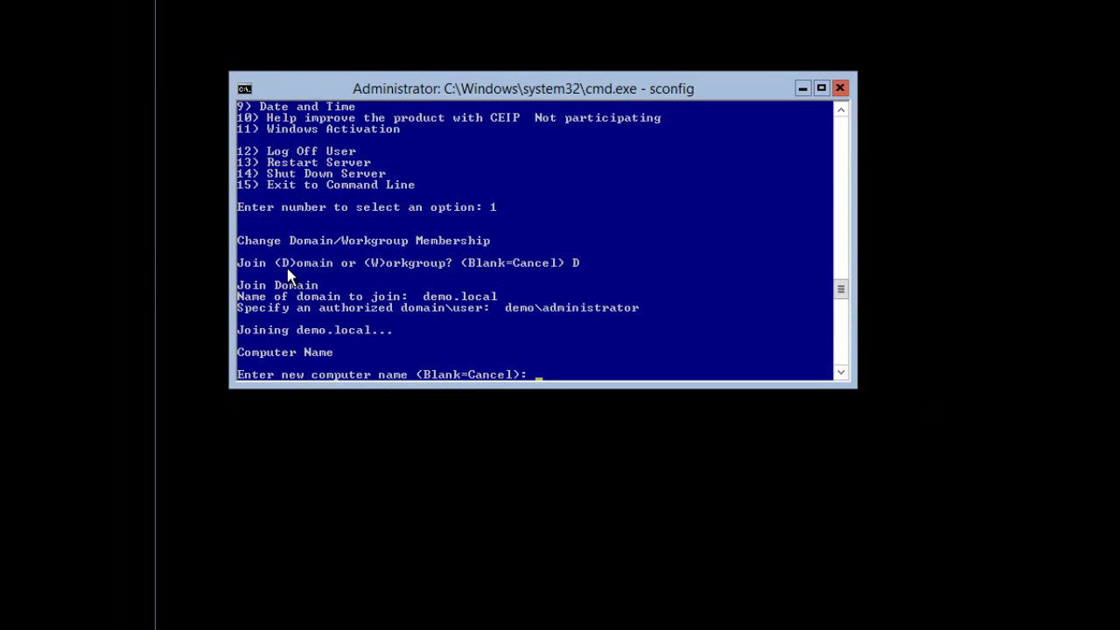
type("SQLCORE")
key("Return")
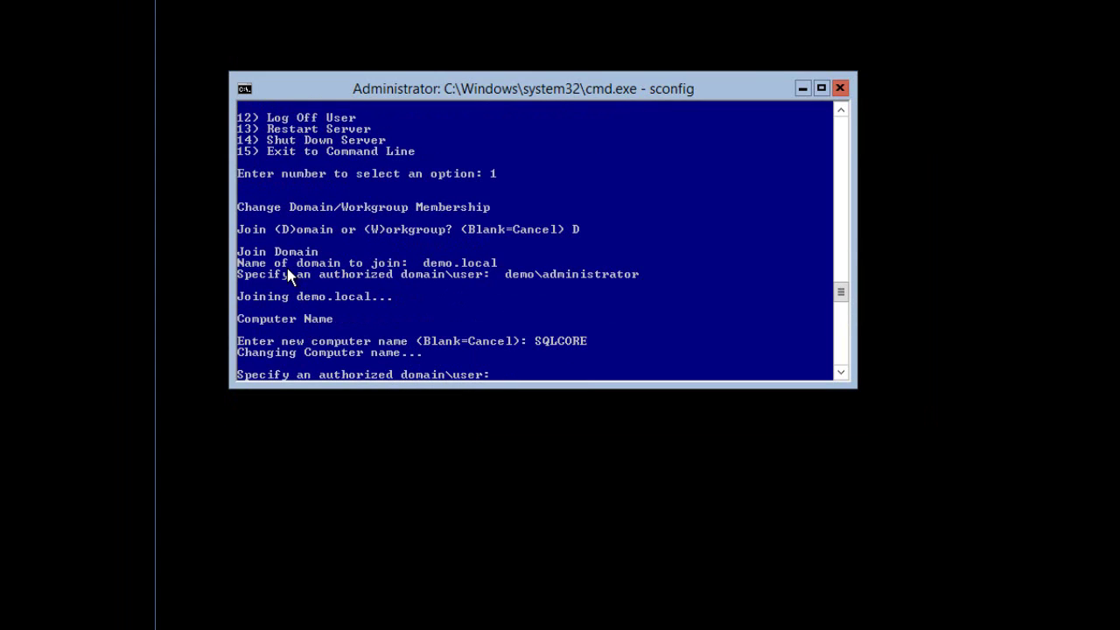
type("demo\\administrator")
key("Return")
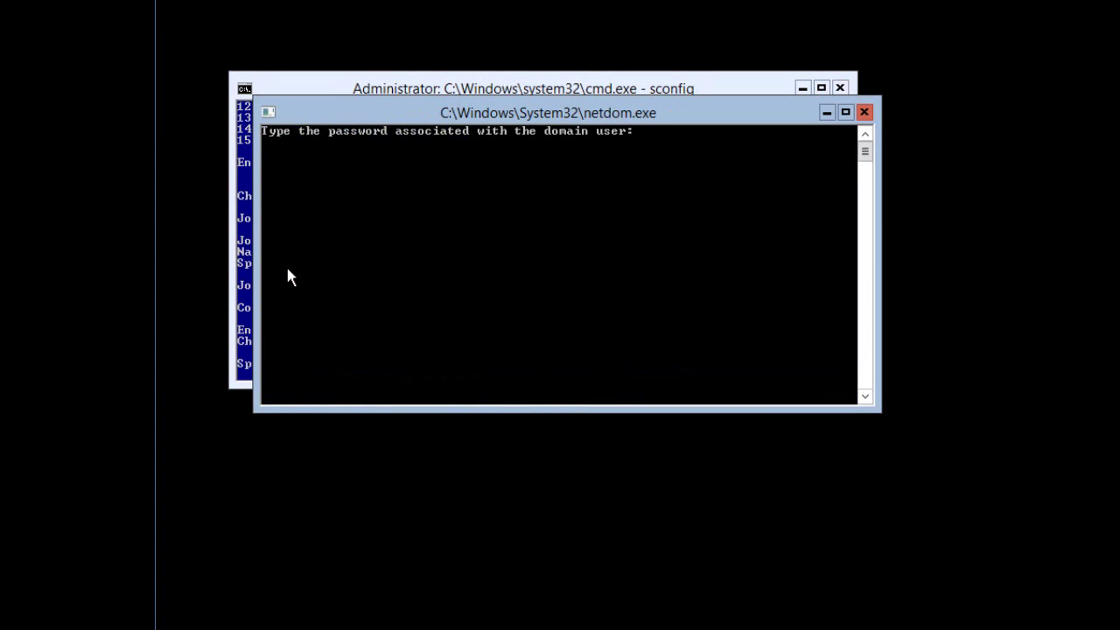
key("Return")
left_click(662, 434)
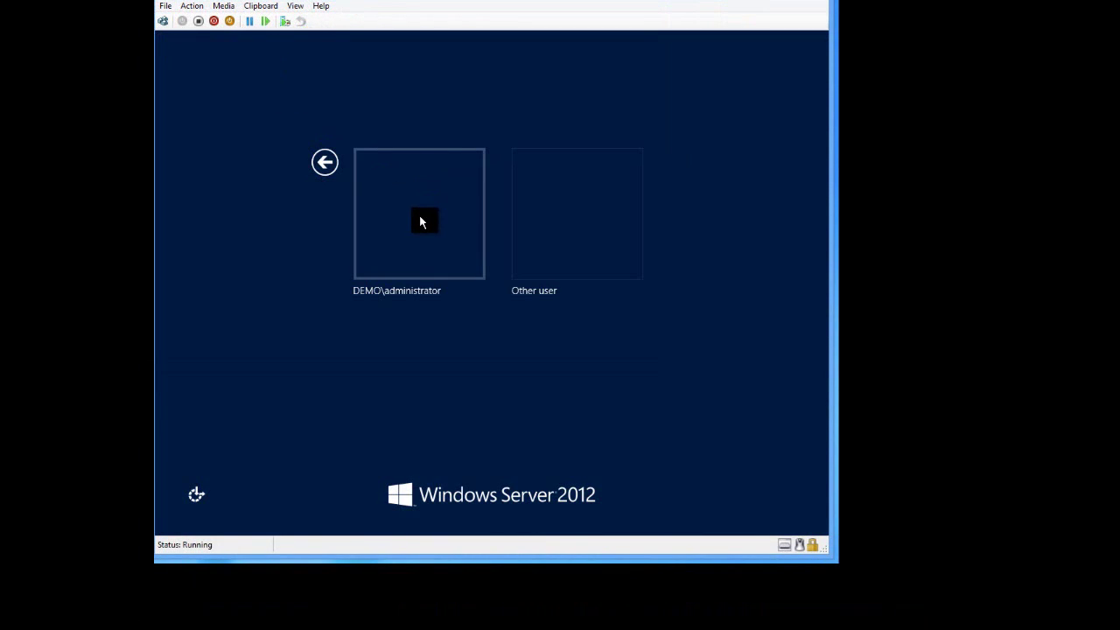
- Sign in as the DEMO domain administrator and list the C: drive root
left_click(421, 223)
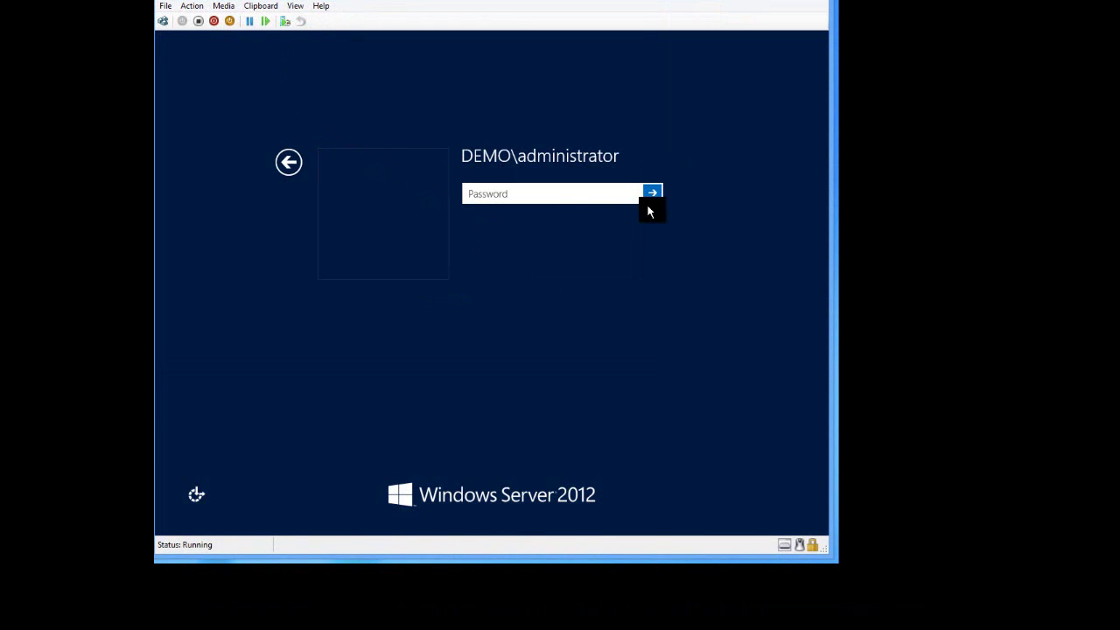
type("••••••••••")
key("Return")
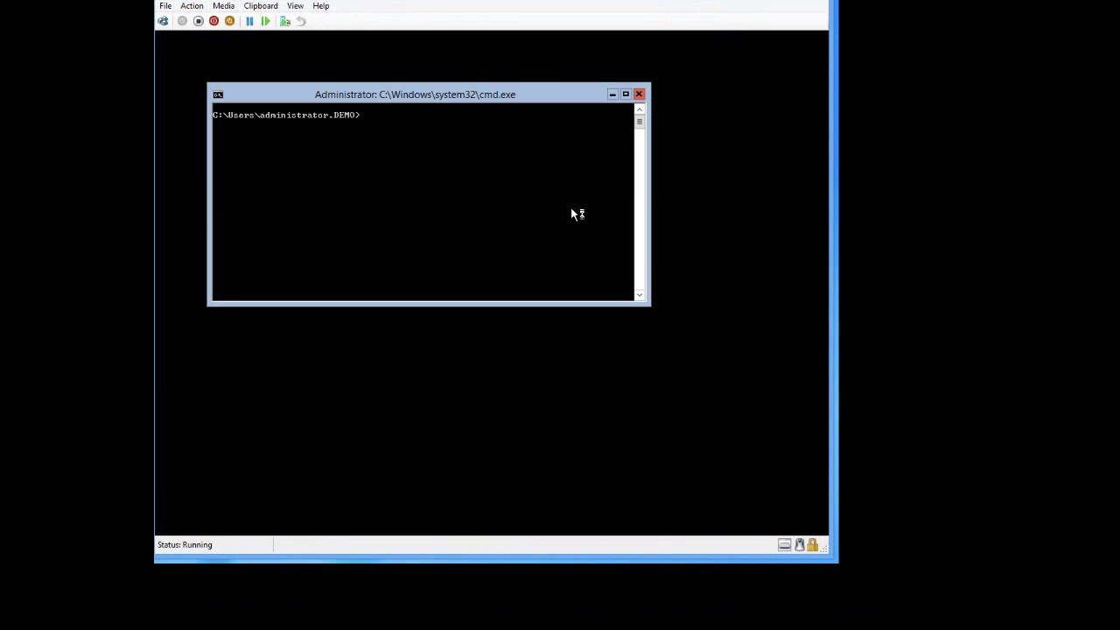
type("cd\\")
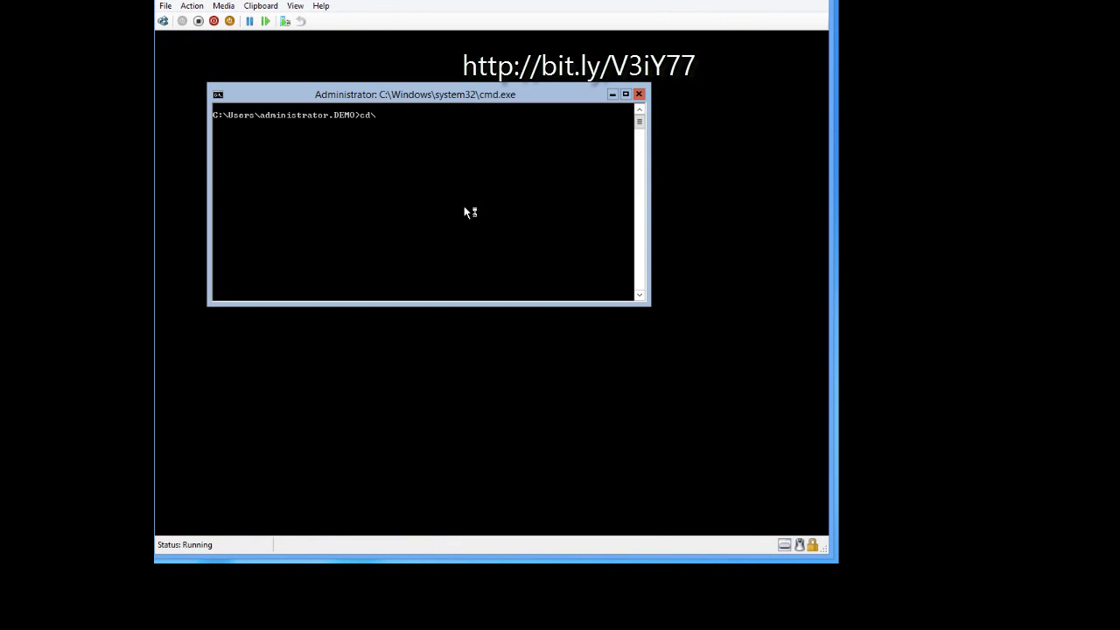
key("Return")
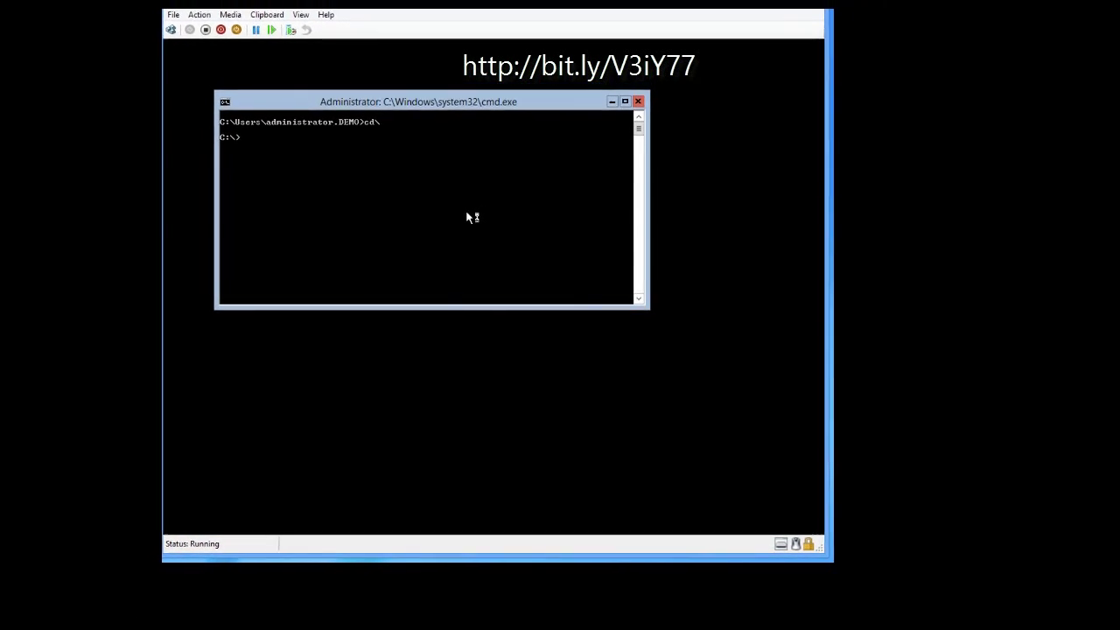
type("dir")
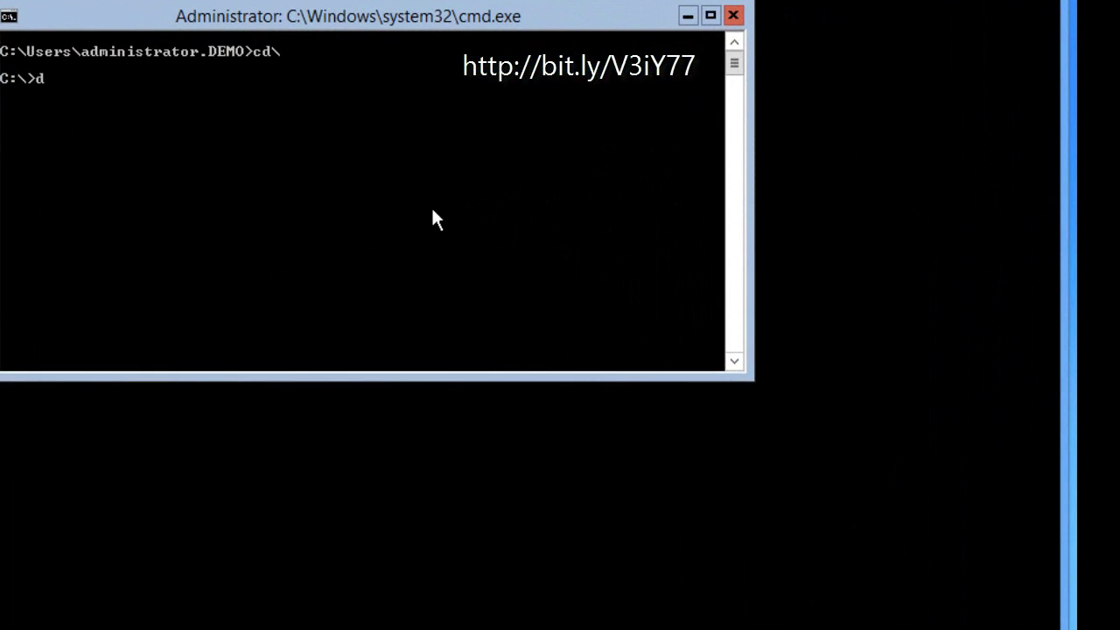
key("Return")
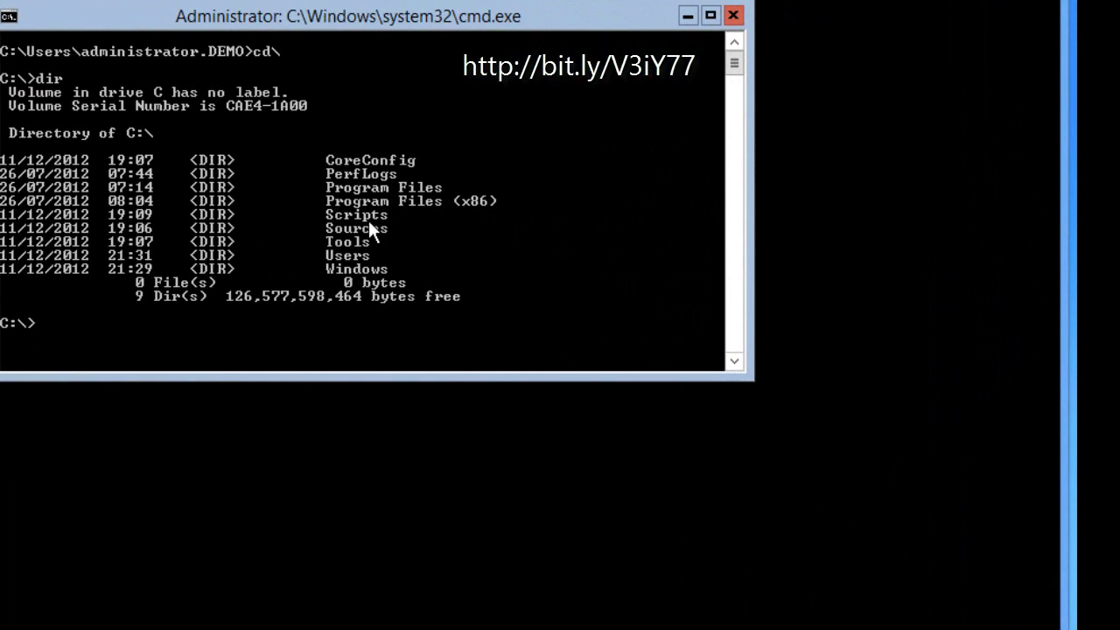
- Move into C:\Scripts and list its setup script files
type("cd scripts")
key("Return")
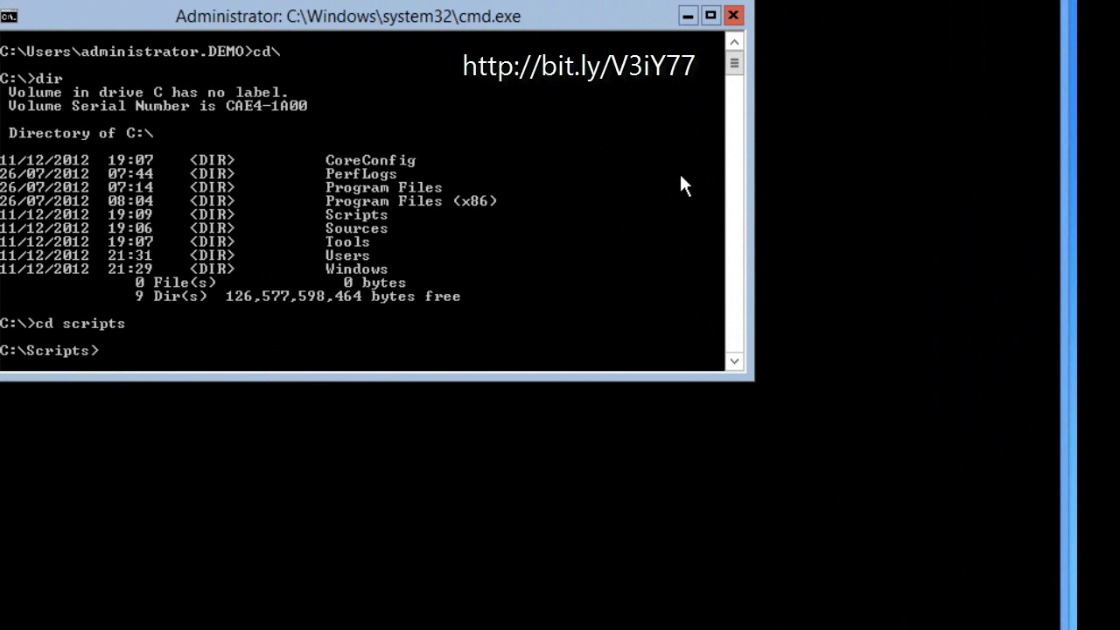
type("notep")
key("BackSpace")
key("BackSpace")
key("BackSpace")
type("dir")
key("Return")
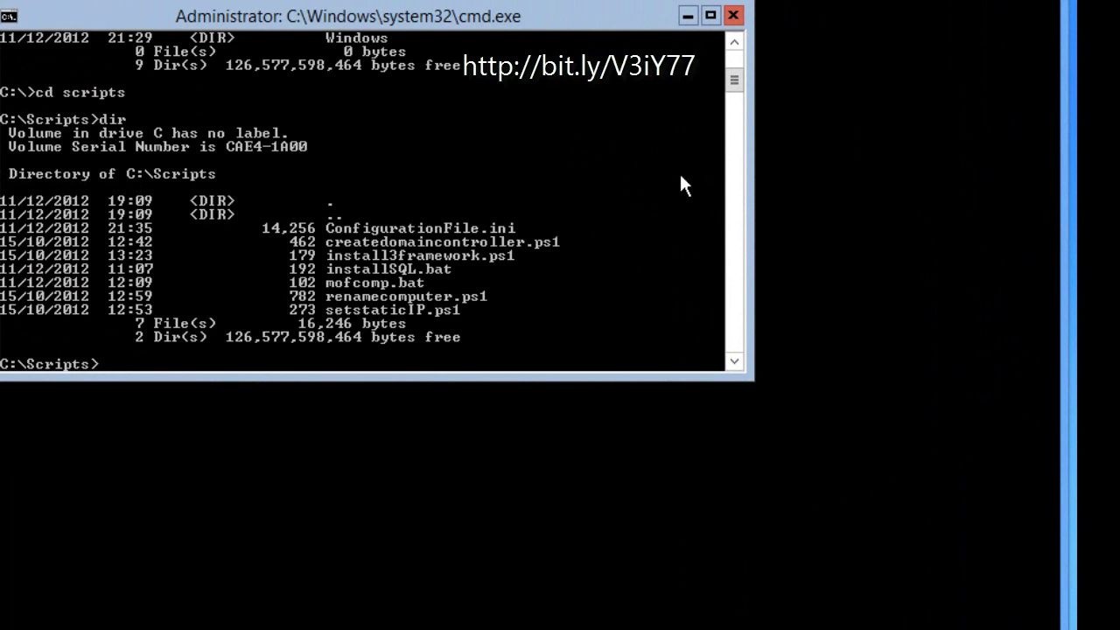
- Open ConfigurationFile.ini from C:\Scripts in Notepad, showing All Files
type("notepad")
key("Return")
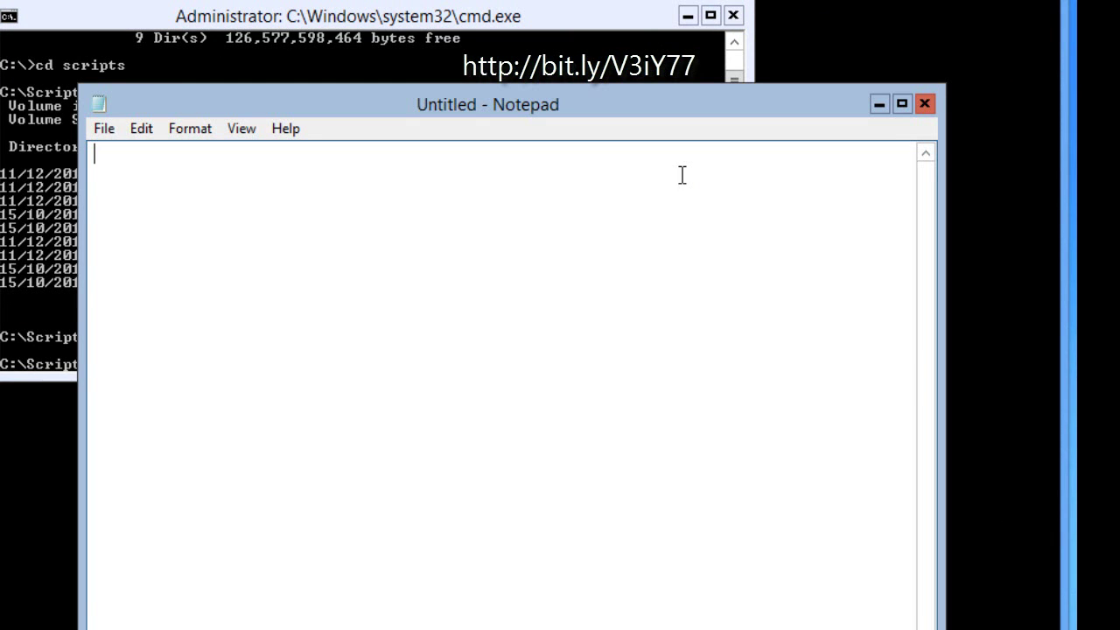
left_click(104, 131)
left_click(140, 178)
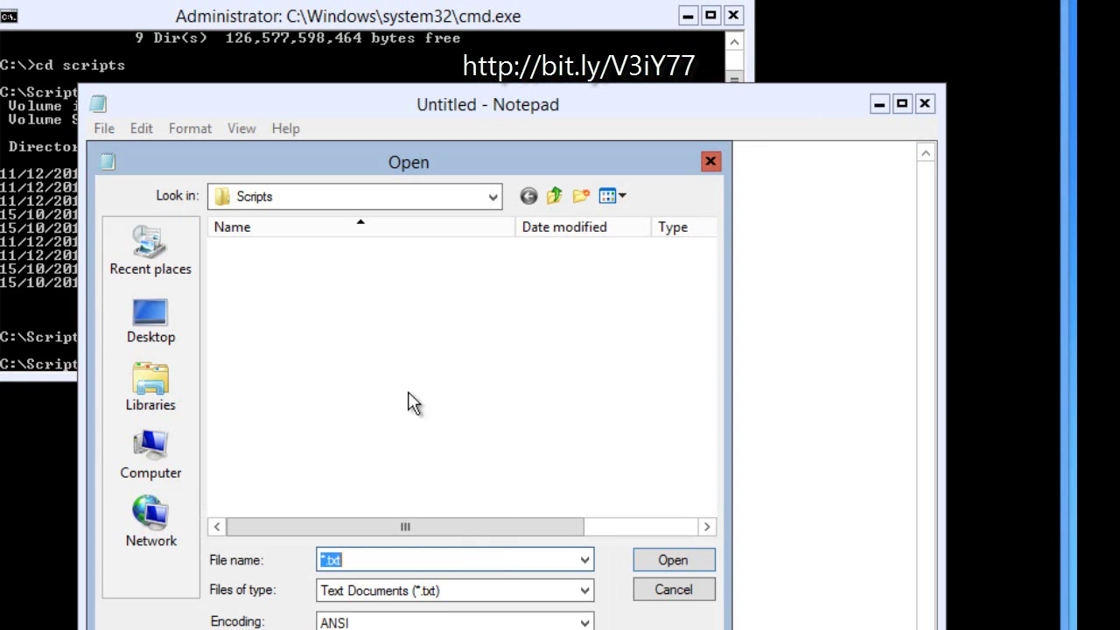
left_click(455, 591)
left_click(411, 624)
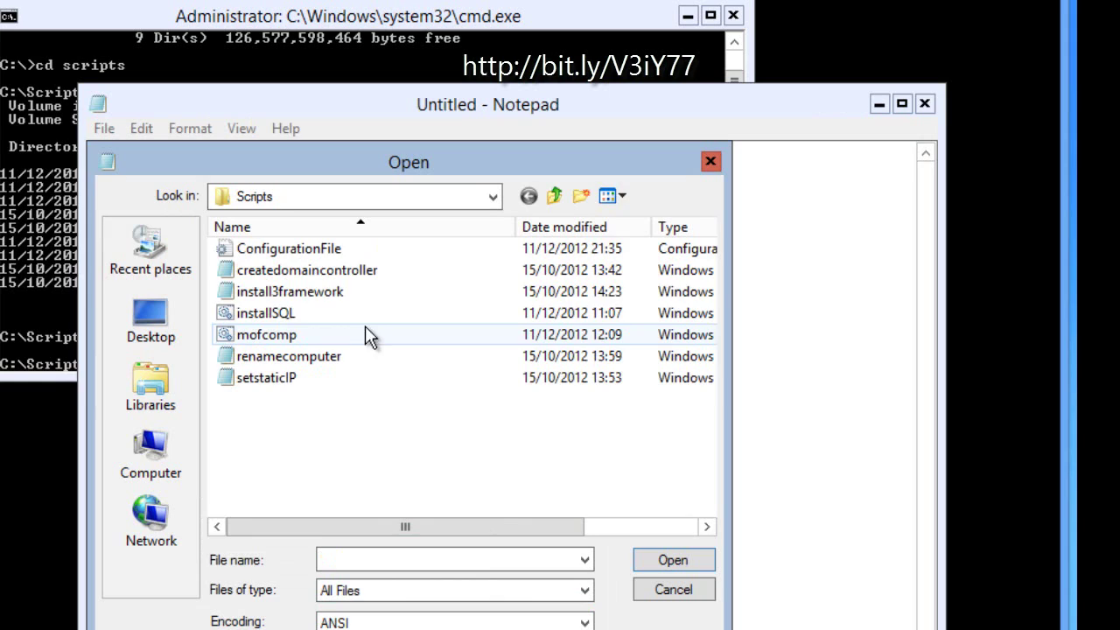
double_click(292, 249)
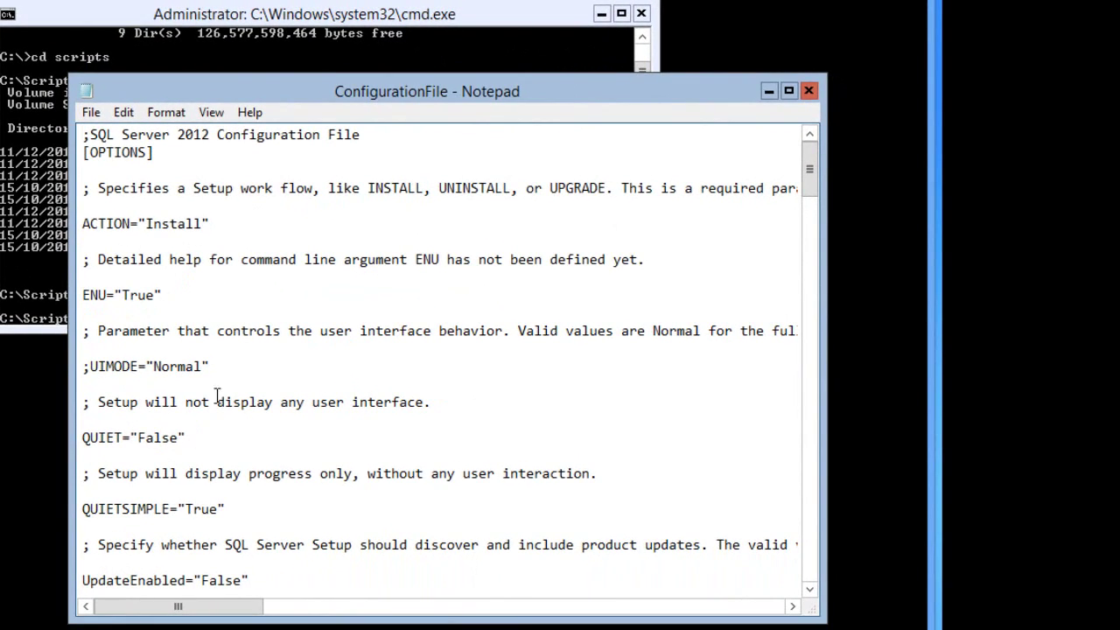
- Highlight the FEATURES, SQLSVCACCOUNT and TCPENABLED="1" lines in the configuration file
scroll(233, 385, "down", 4)
left_click_drag(251, 438, 138, 438)
scroll(267, 339, "down", 3)
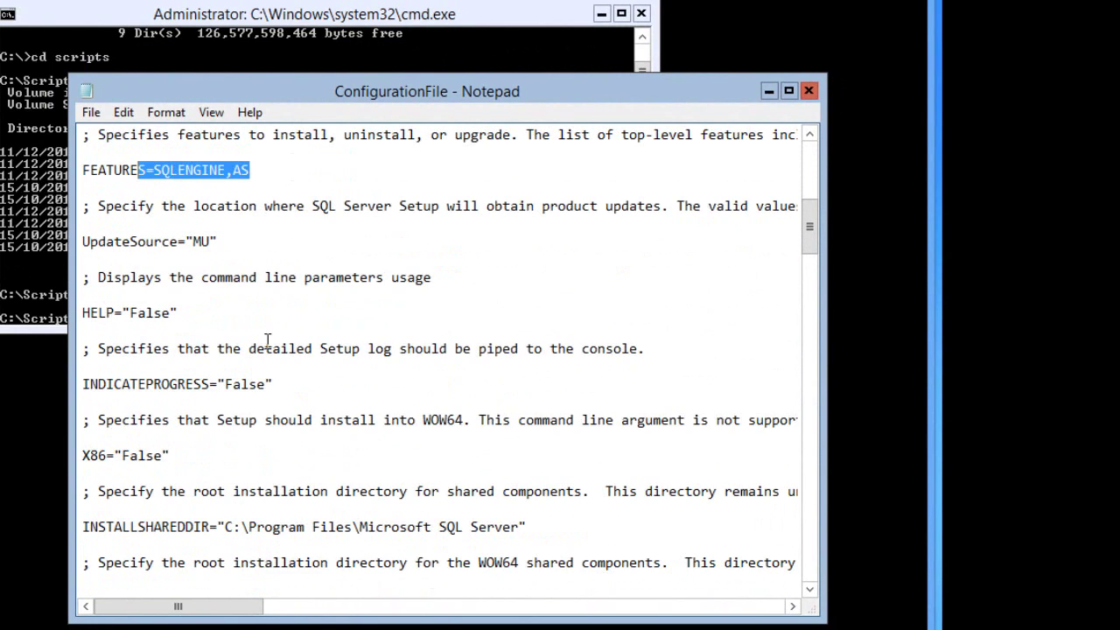
scroll(267, 339, "down", 2)
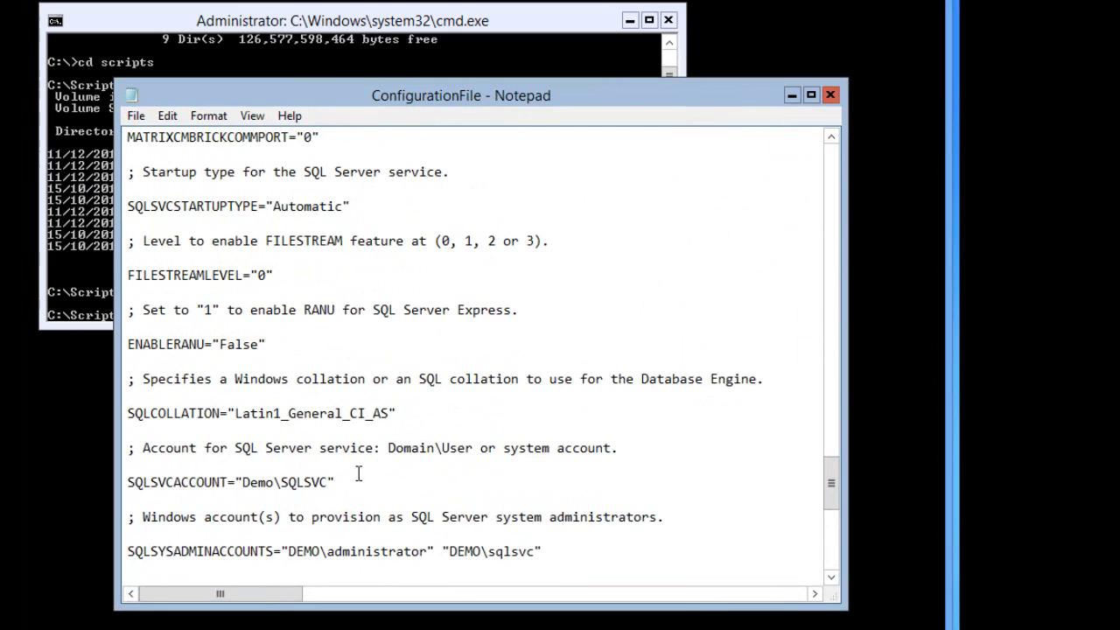
left_click_drag(342, 481, 128, 465)
scroll(345, 429, "down", 2)
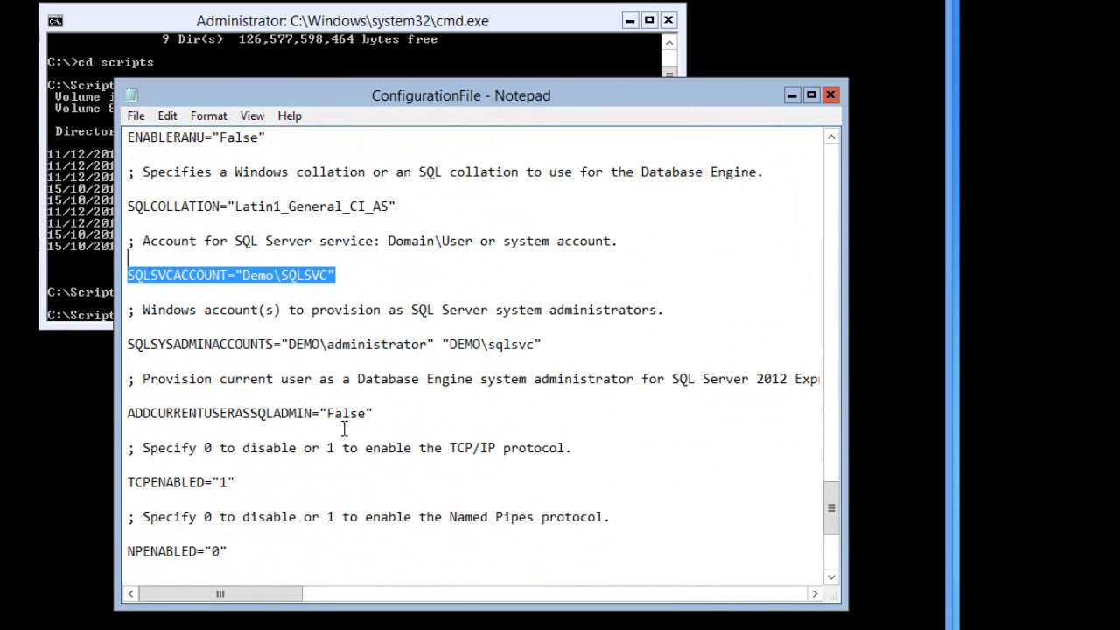
left_click_drag(254, 483, 128, 470)
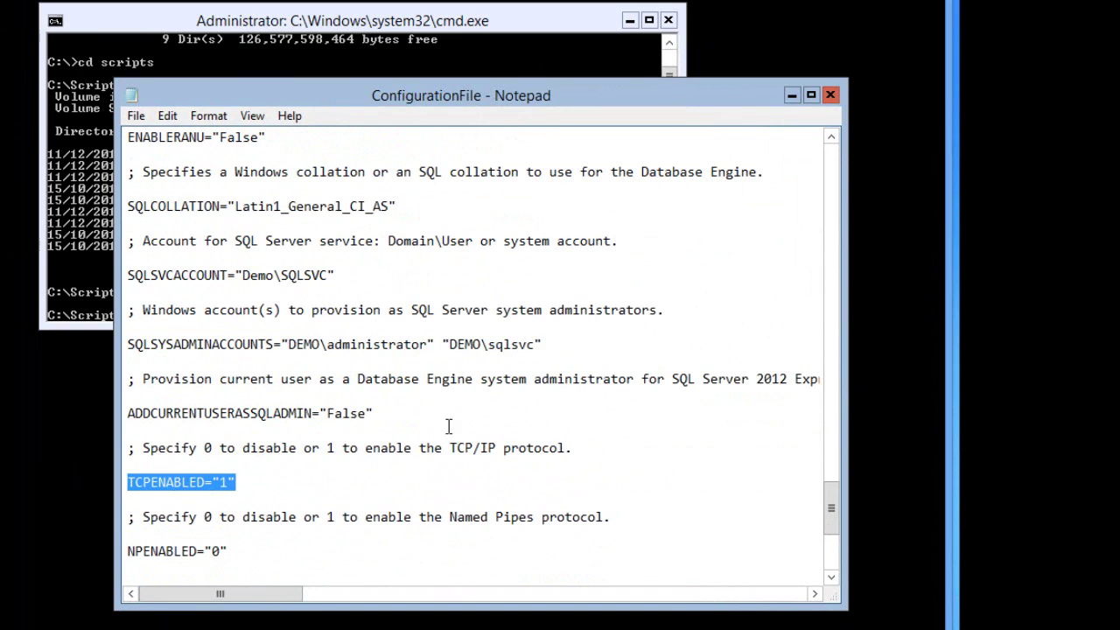
- Open installSQL.bat in a fresh Notepad and read its full setup command line
left_click(828, 96)
key("Up")
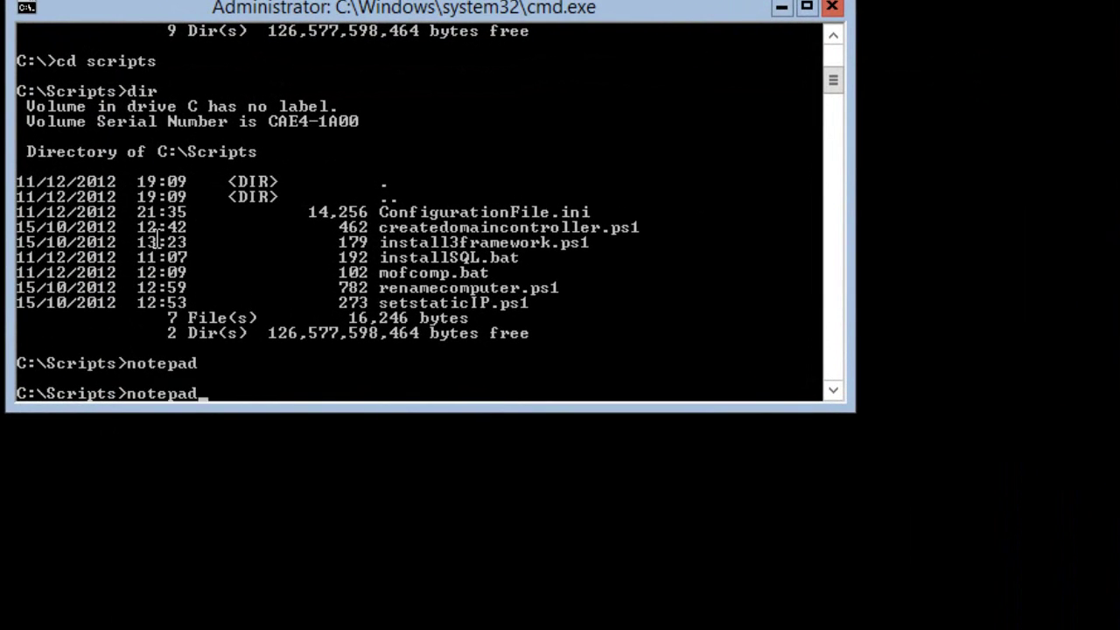
key("Return")
left_click(132, 133)
left_click(159, 185)
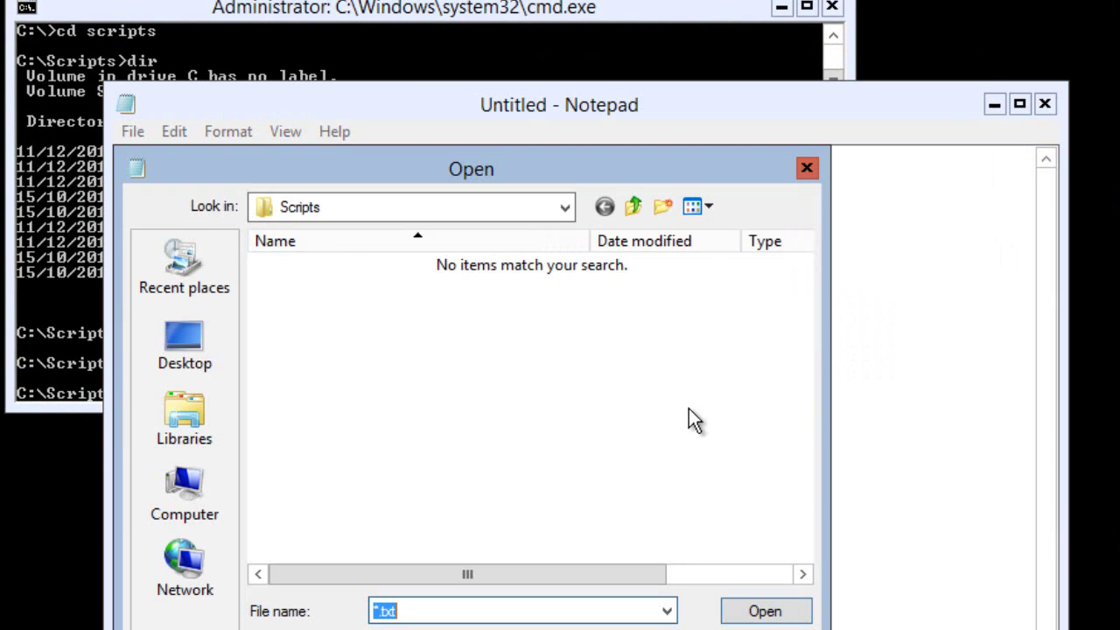
left_click(522, 629)
left_click(522, 629)
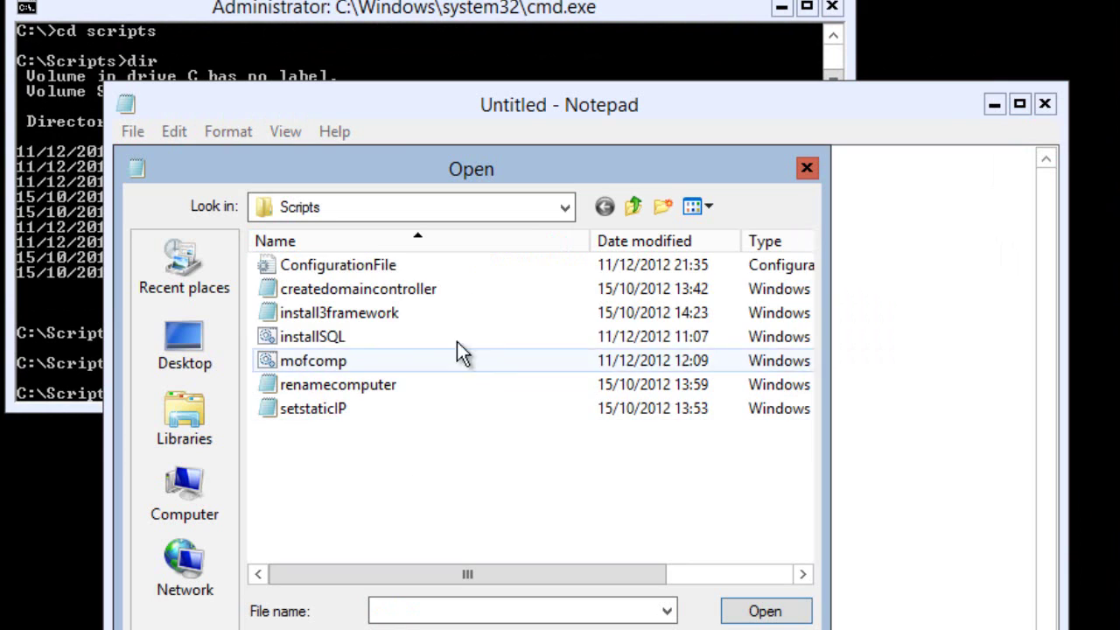
double_click(322, 344)
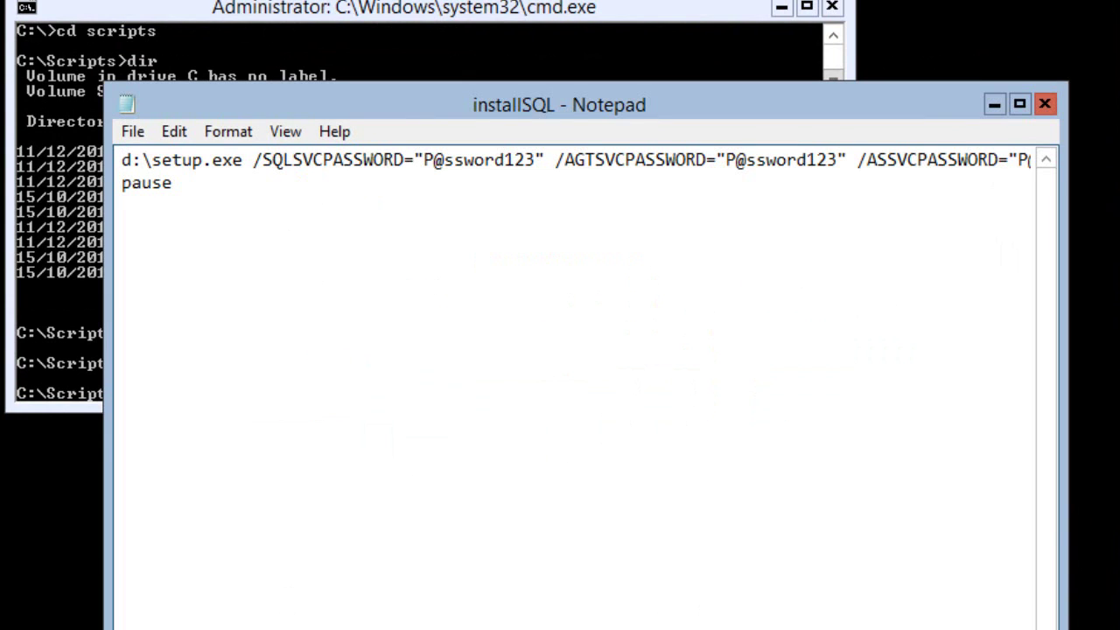
scroll(576, 161, "right", 10)
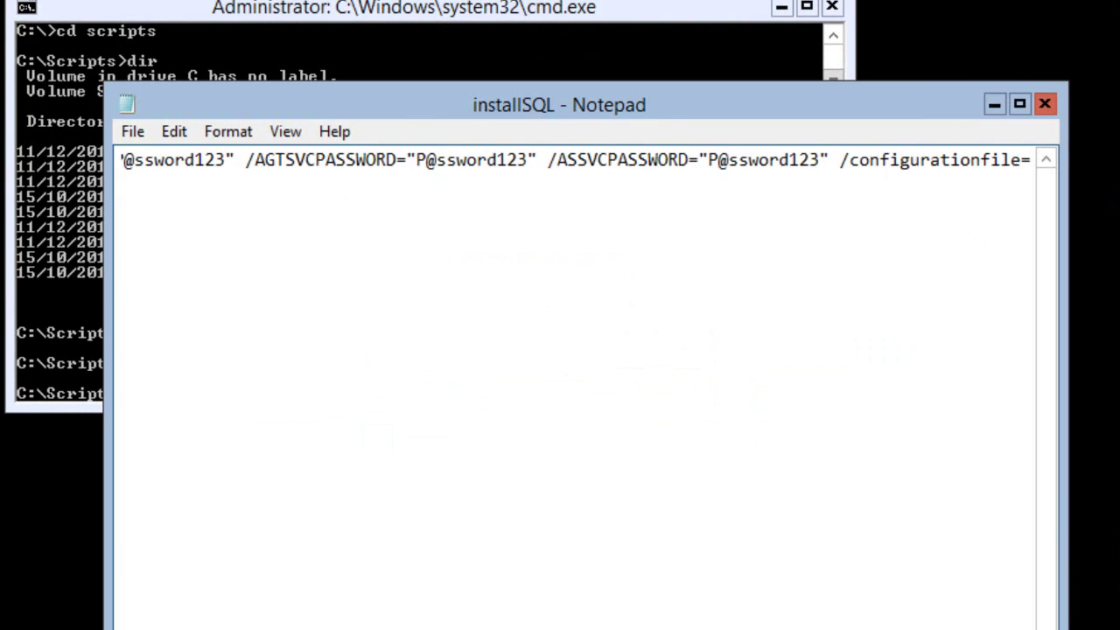
scroll(576, 161, "right", 5)
scroll(575, 161, "right", 3)
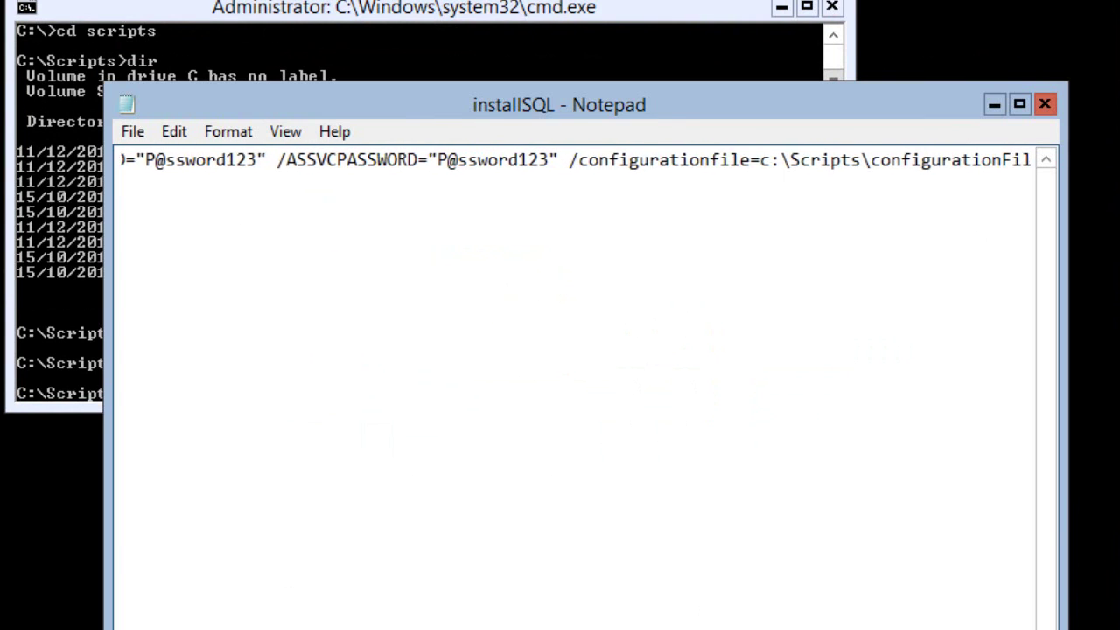
scroll(576, 161, "right", 4)
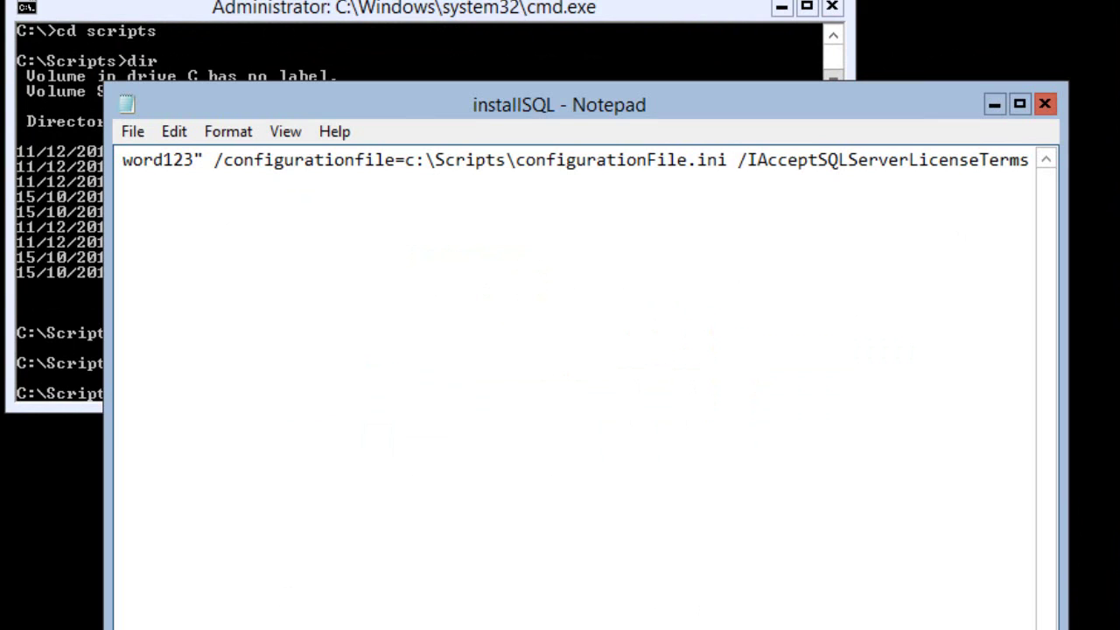
- Open install3framework and select its Set-ExecutionPolicy and Install-WindowsFeature lines
left_click(133, 131)
left_click(156, 178)
key("End")
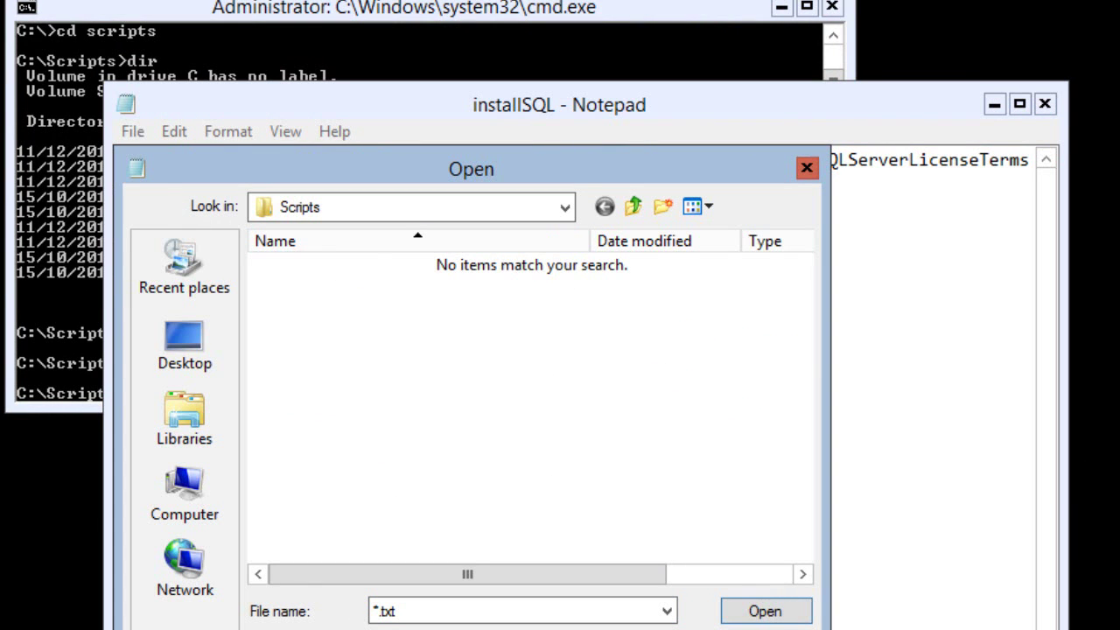
key("BackSpace")
key("BackSpace")
key("BackSpace")
key("BackSpace")
key("Return")
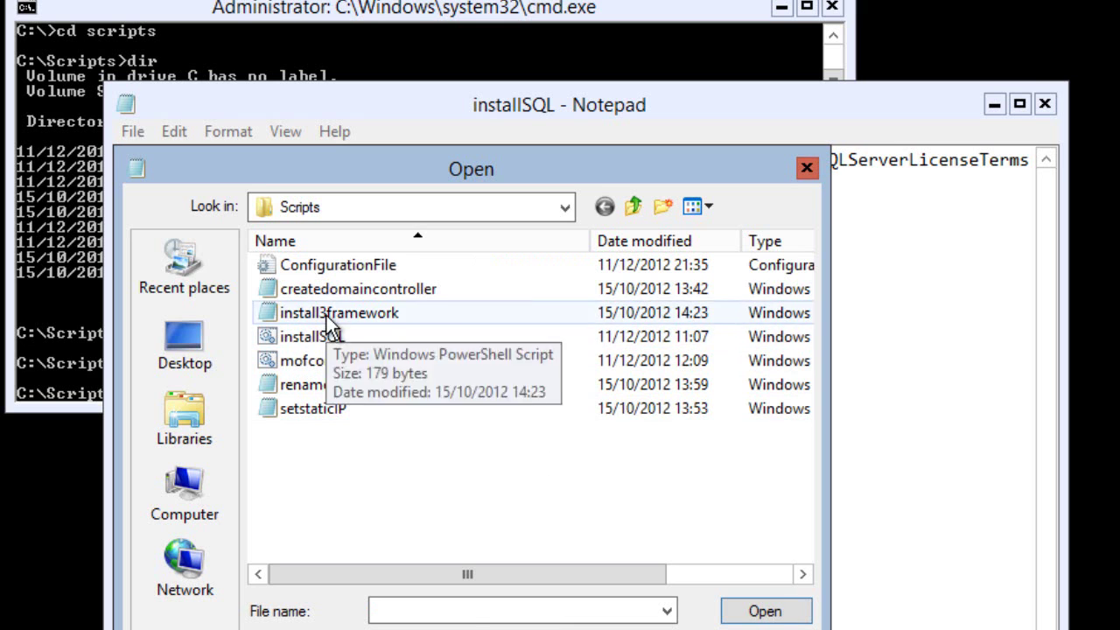
left_click(328, 316)
double_click(339, 332)
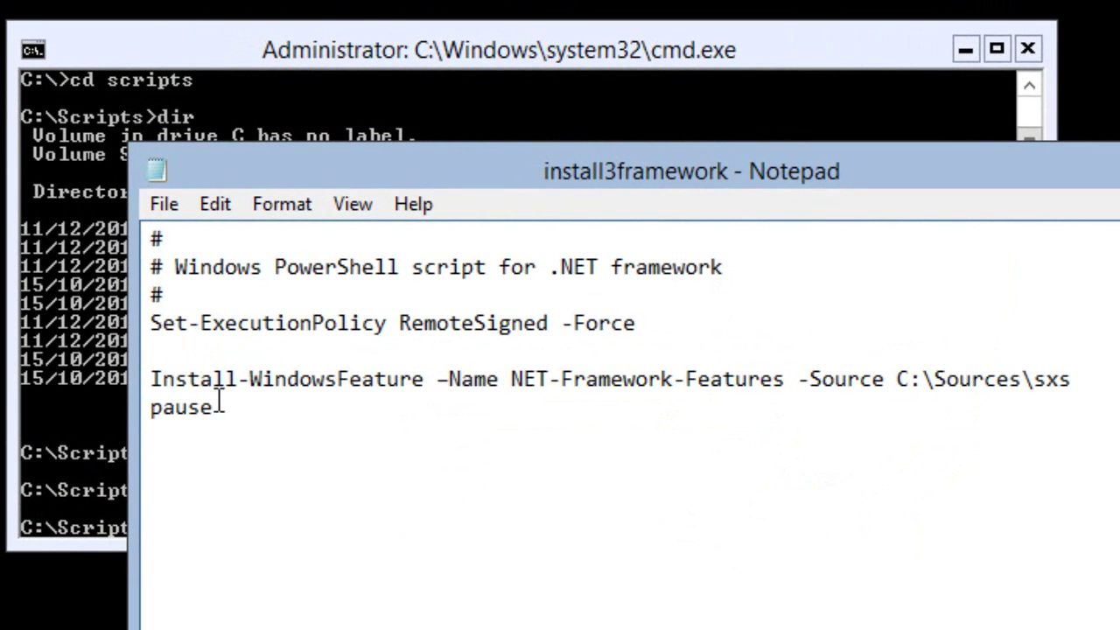
left_click_drag(1094, 382, 122, 325)
key("cmd+c")
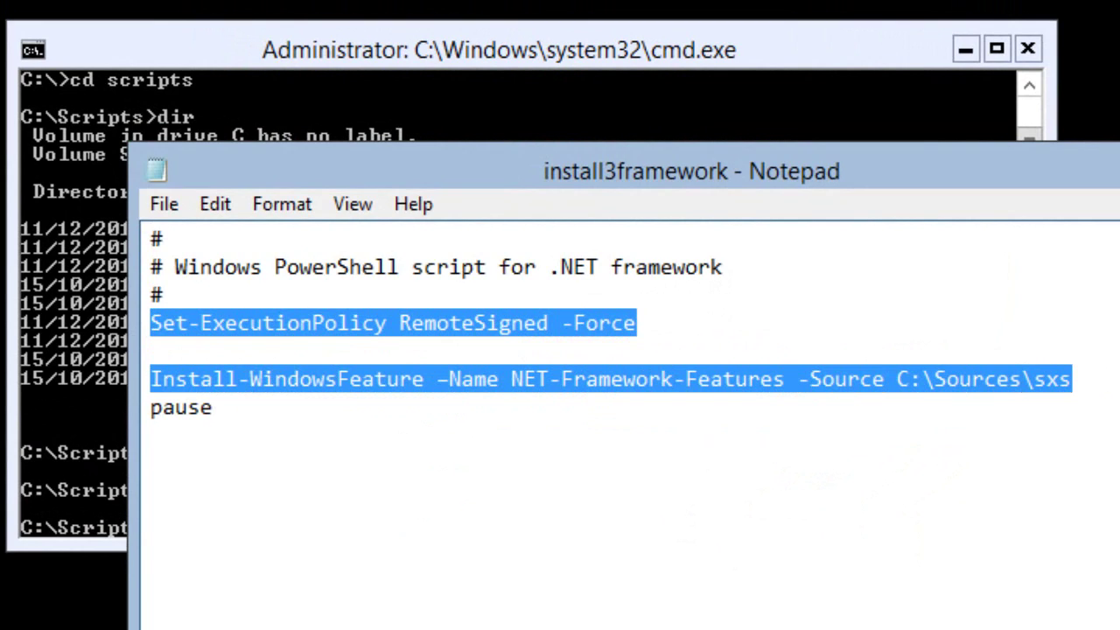
- In PowerShell, run the pasted RemoteSigned/.NET 3.5 commands and add an inbound TCP 1433 firewall rule
key("alt+F4")
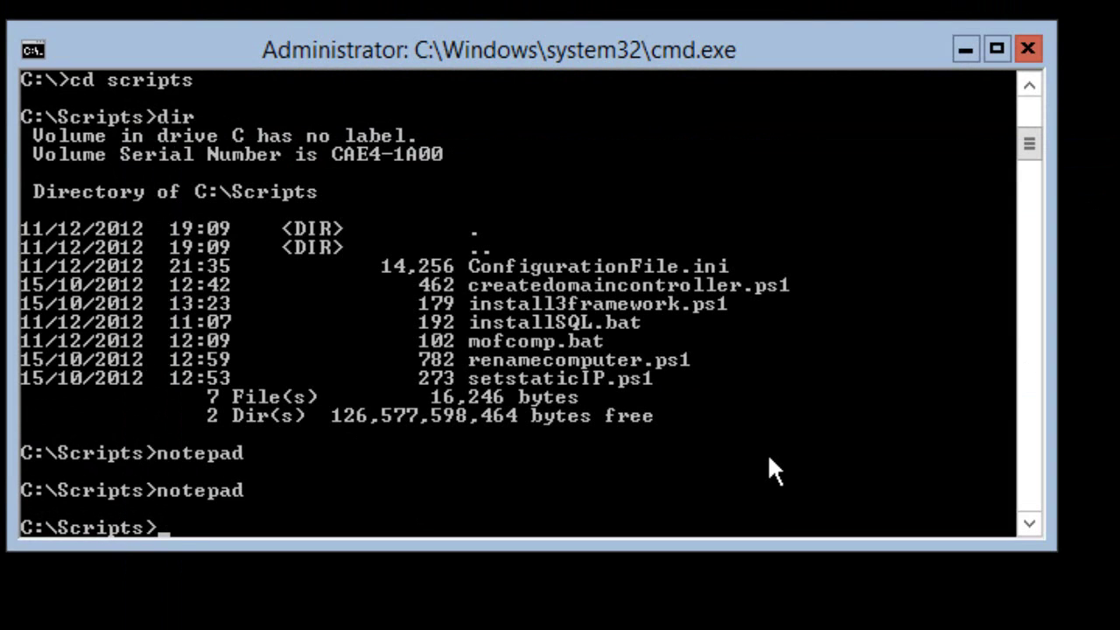
type("powershell")
key("Return")
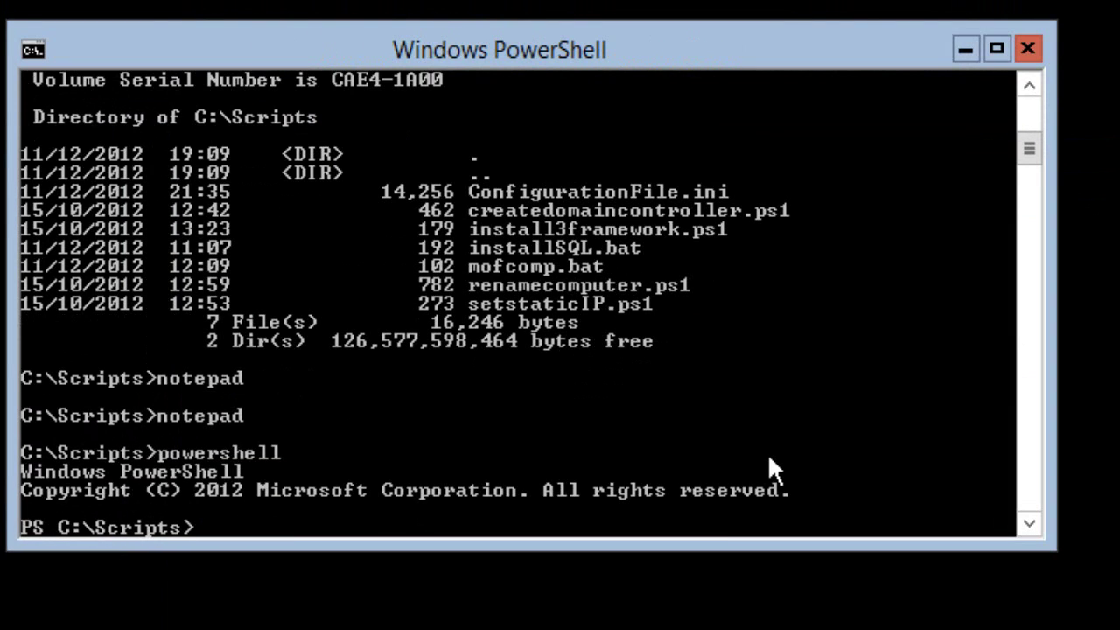
right_click(691, 451)
left_click(801, 531)
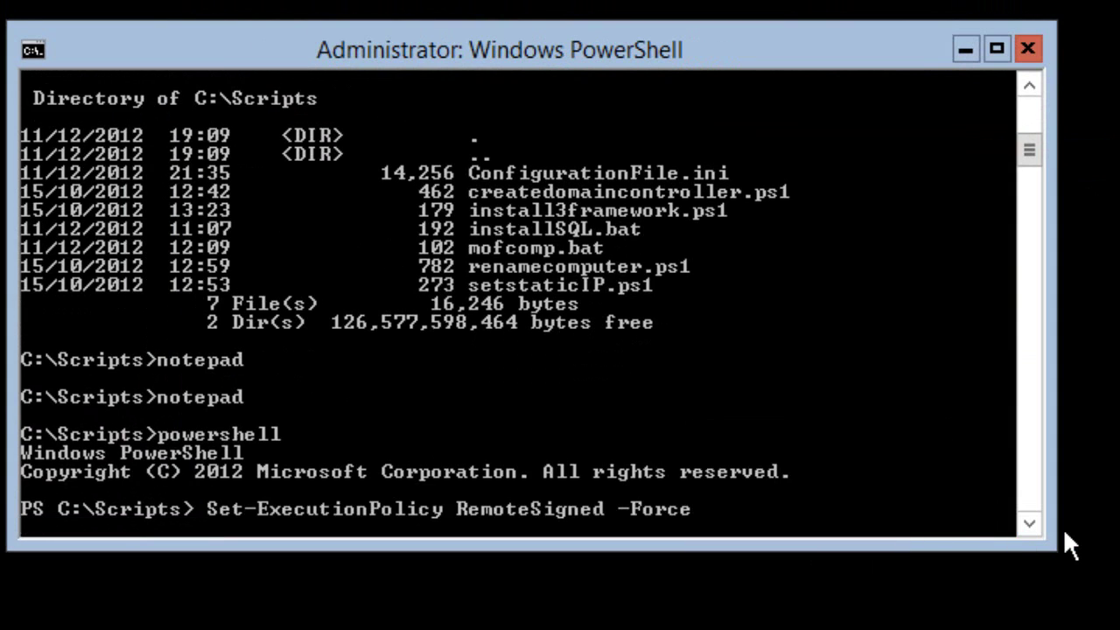
key("Return")
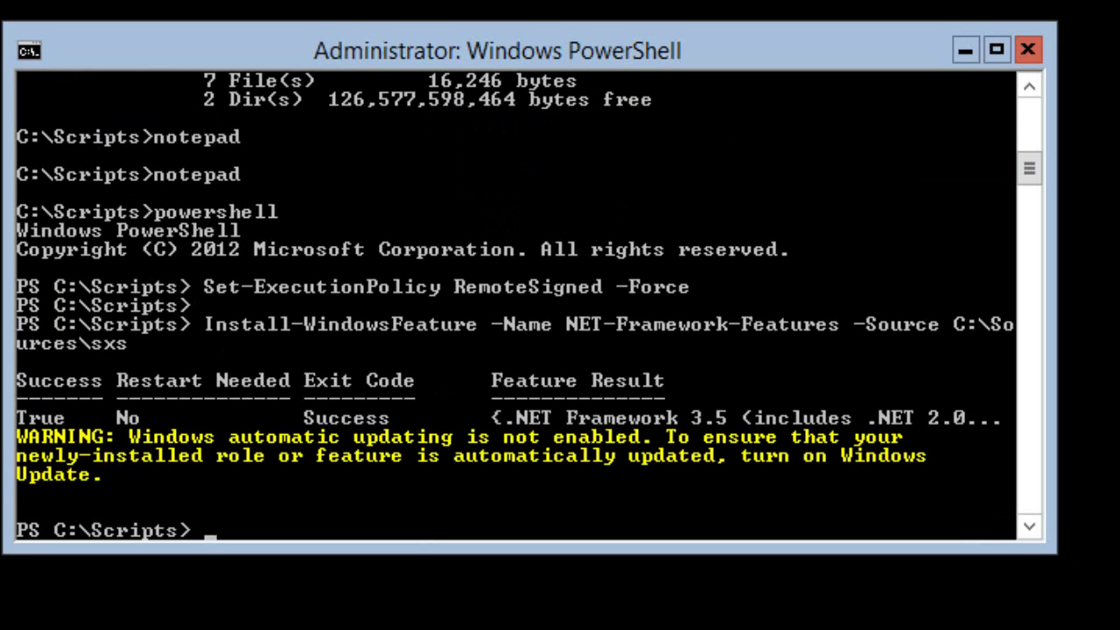
type("netsh advfirewall firewall add rule name=\"Open SQL Server Port 1433\" dir=in action=a")
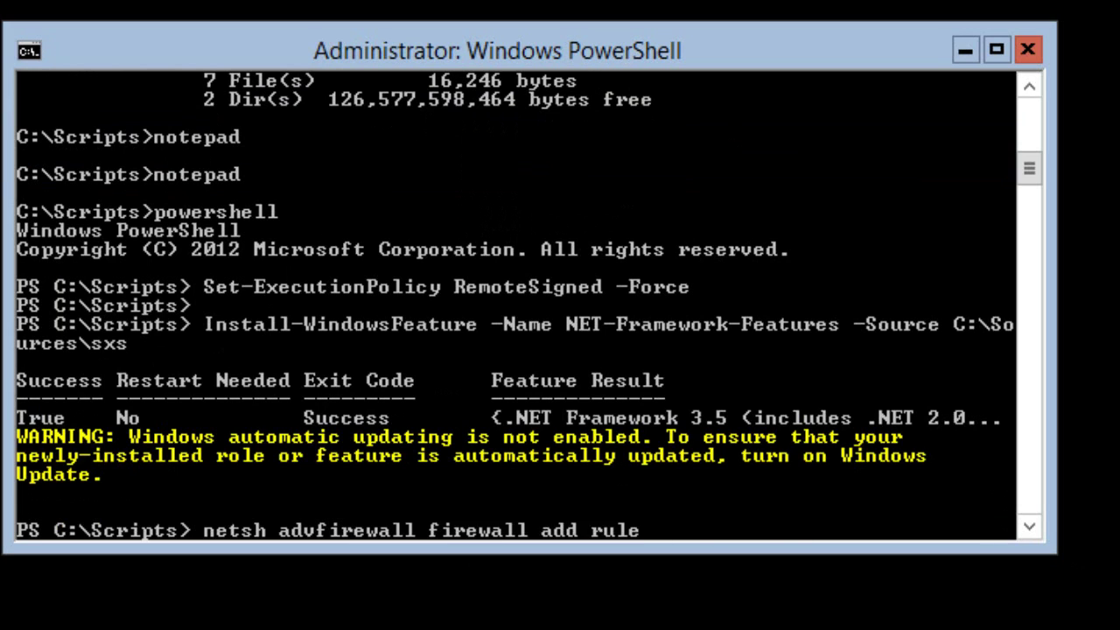
type("llow protocol=TCP localport=1433")
key("Return")
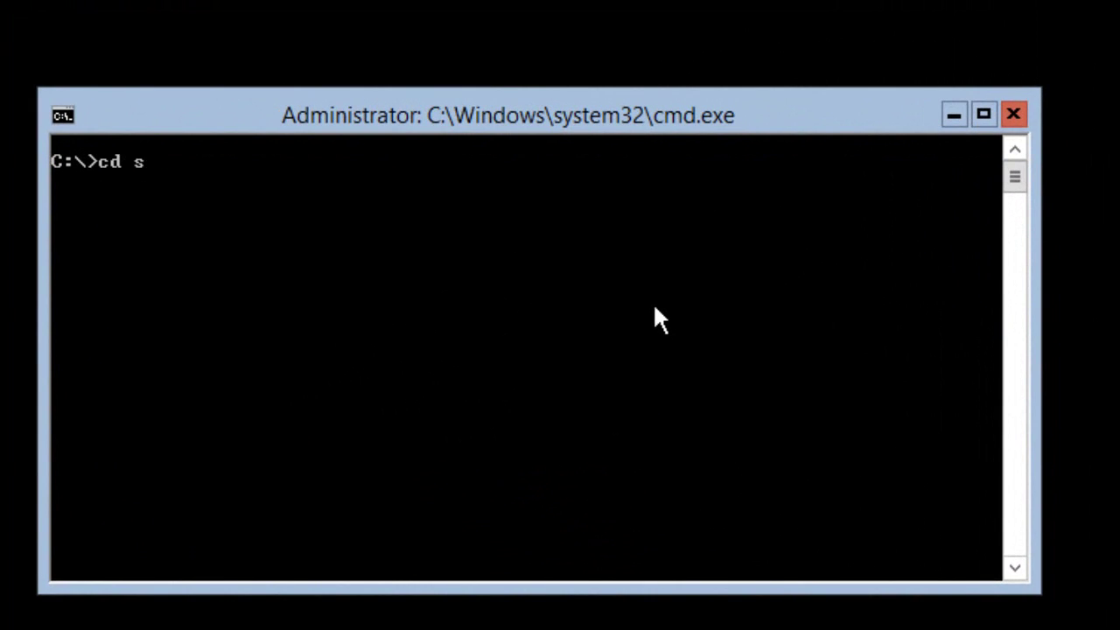
- Change into C:\Scripts and run mofcomp.bat to compile the SQL Server MOF file
key("Tab")
key("Return")
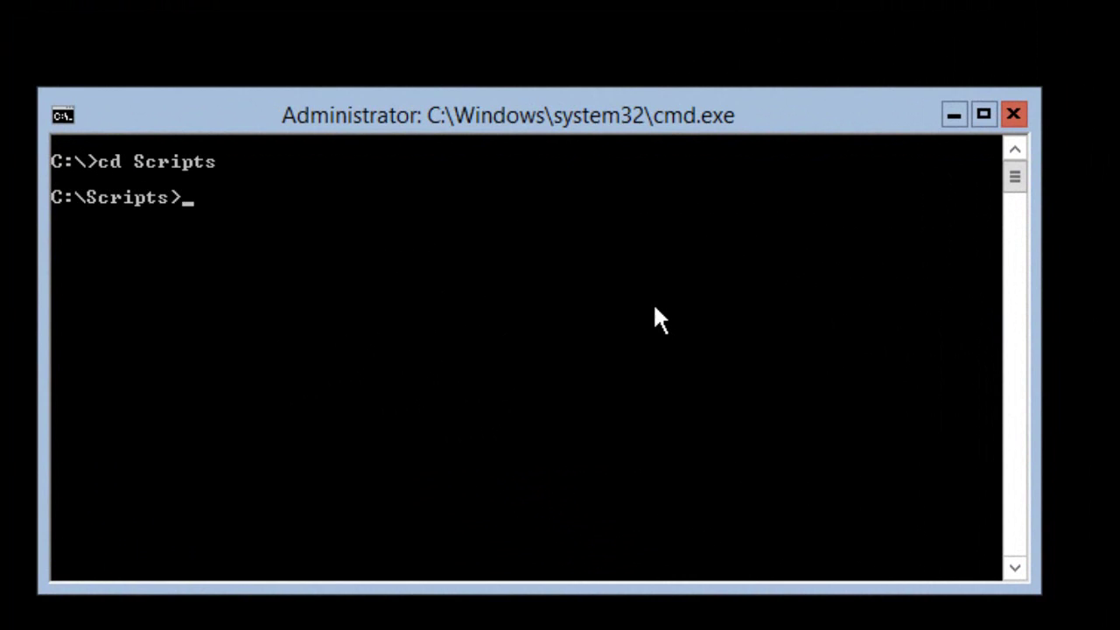
type("mof")
key("Tab")
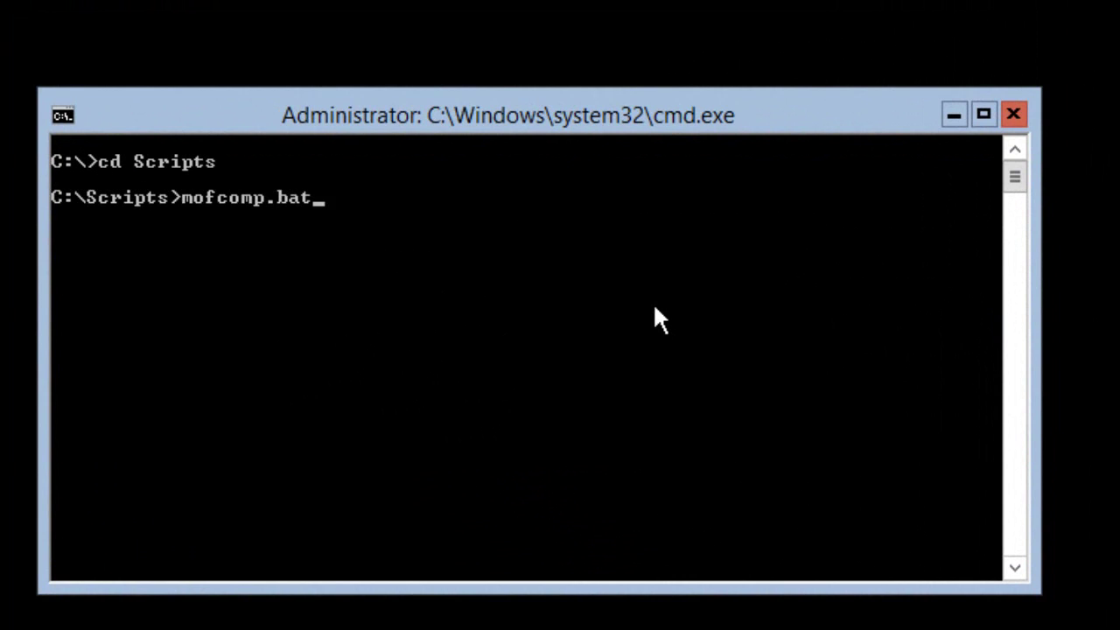
key("Return")
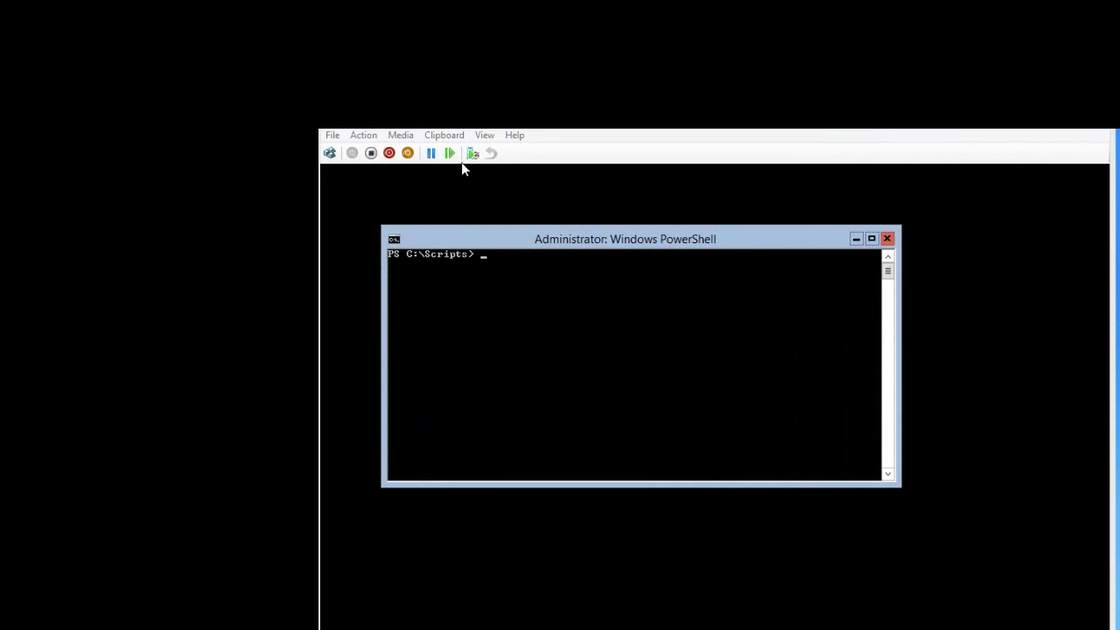
- Insert SQLServer2012 with SP1 (x64).iso into the VM's DVD drive
left_click(399, 136)
mouse_move(464, 150)
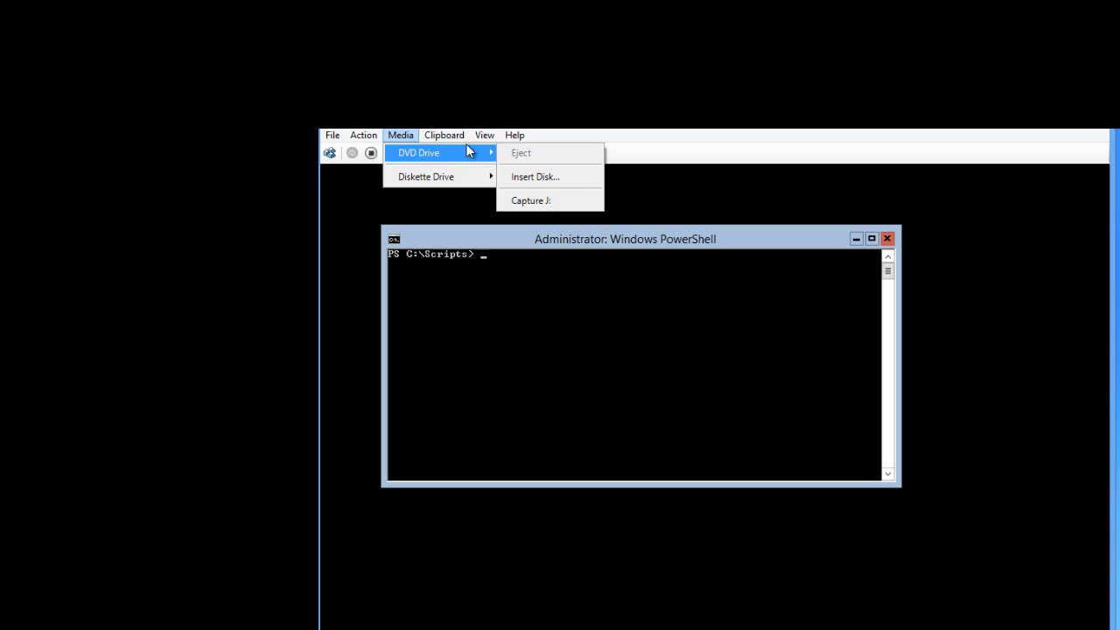
left_click(552, 176)
left_click(504, 284)
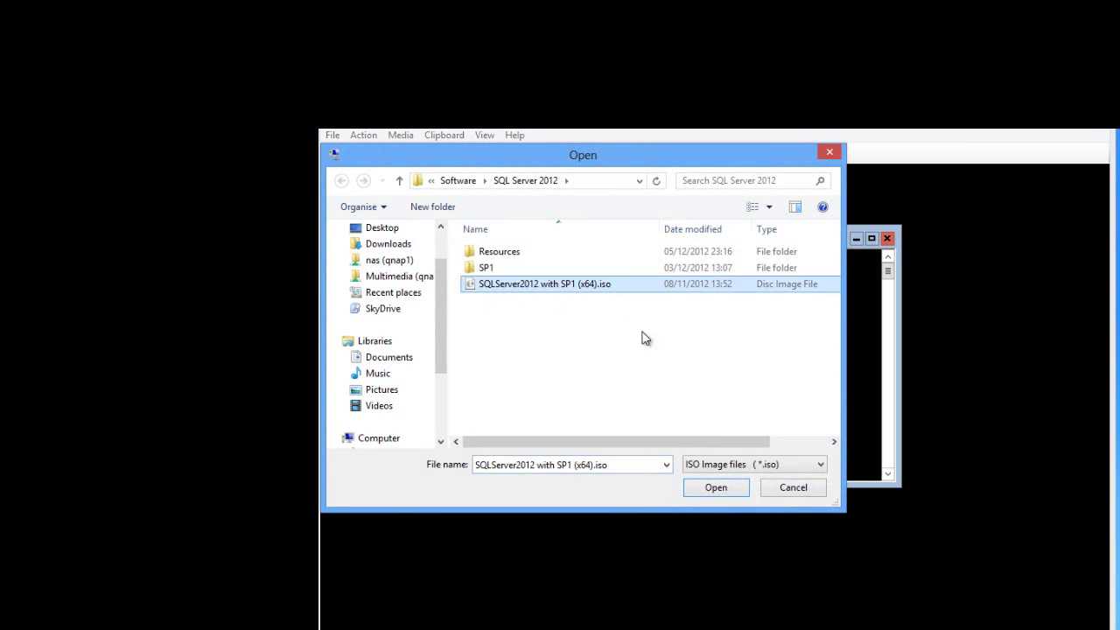
left_click(720, 488)
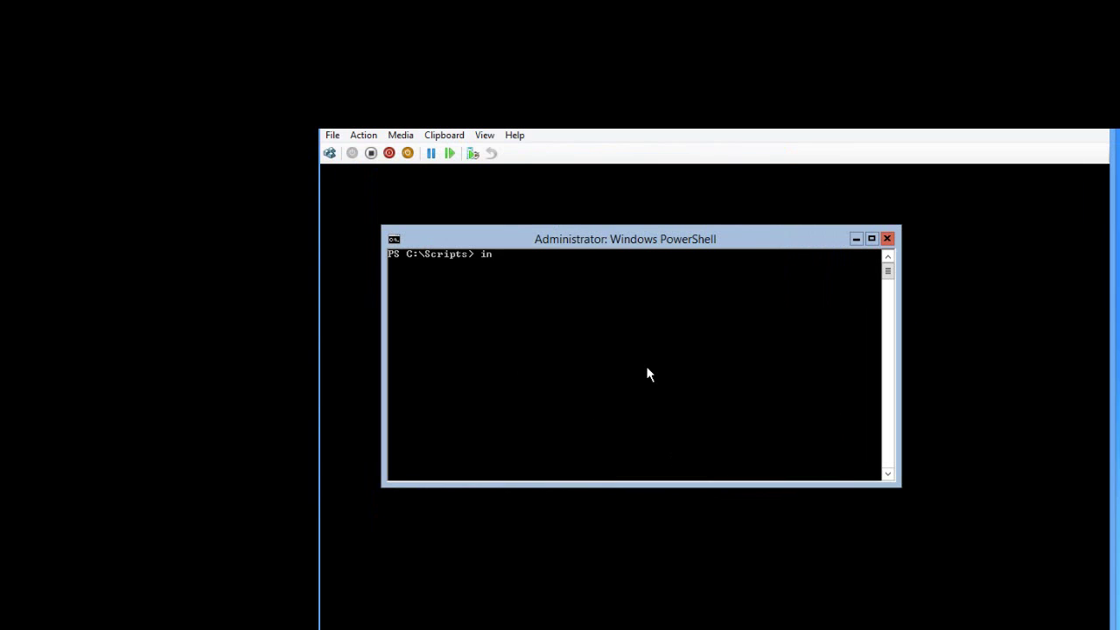
- Run .\installSQL.bat to start the SQL Server 2012 setup
type("installs")
key("Tab")
key("Return")
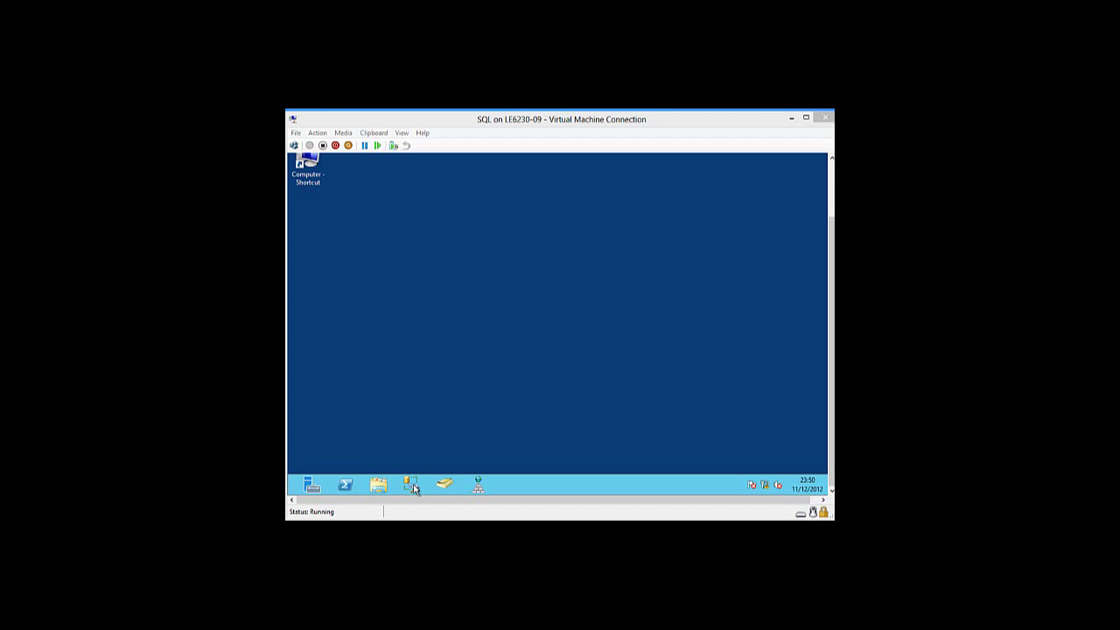
- Launch SQL Server Management Studio and connect to the sqlcore Database Engine
left_click(413, 486)
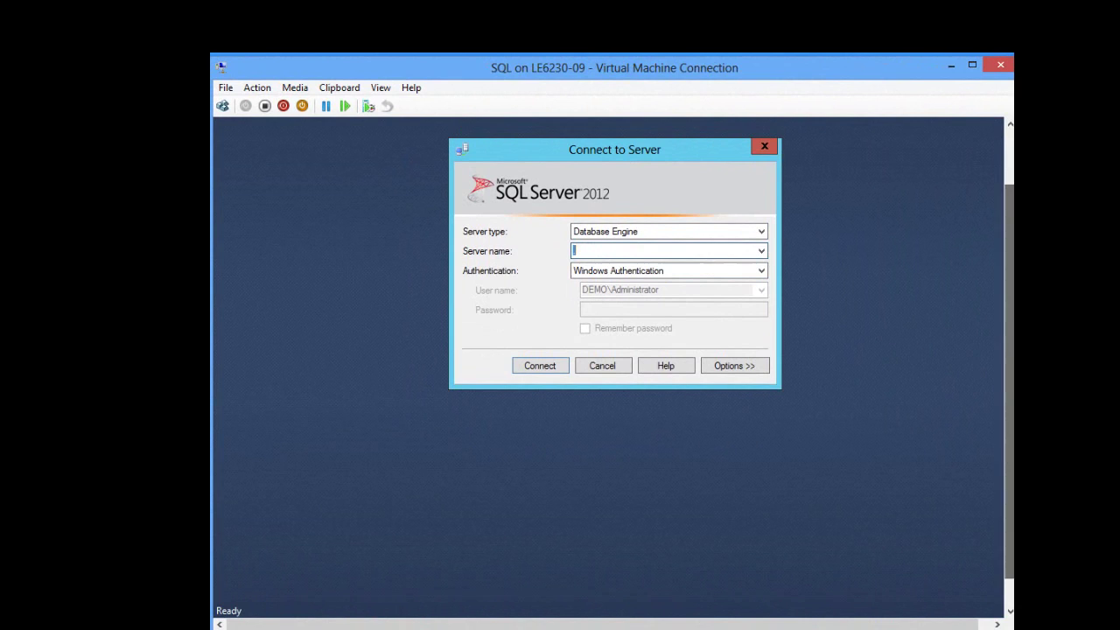
type("sqlcore")
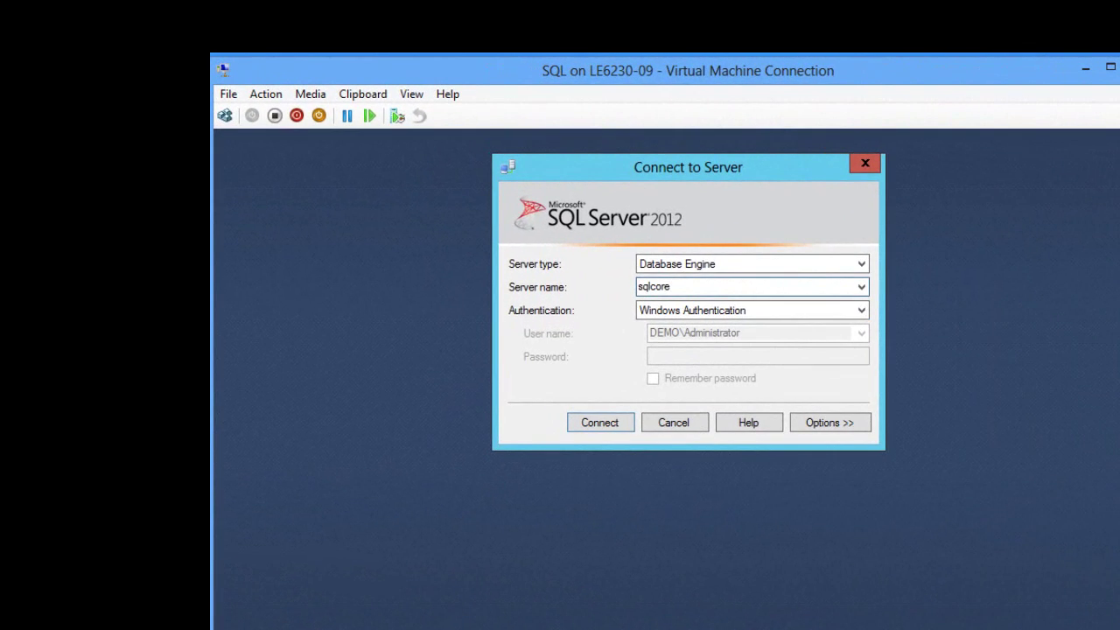
key("Return")
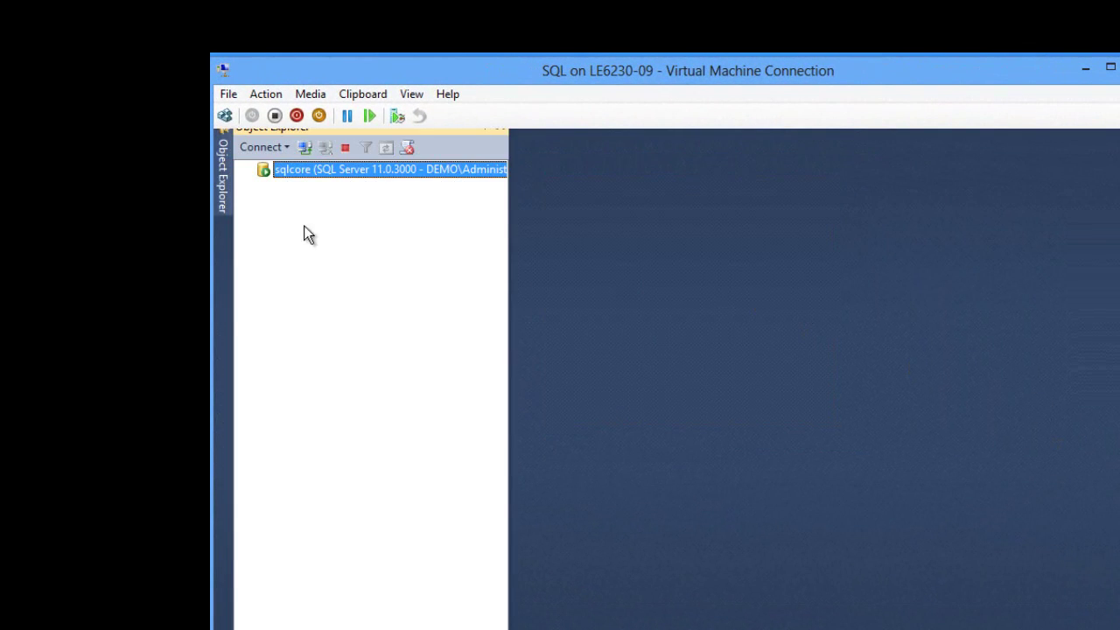
- Connect to sqlcore's Analysis Services instance
left_click(265, 147)
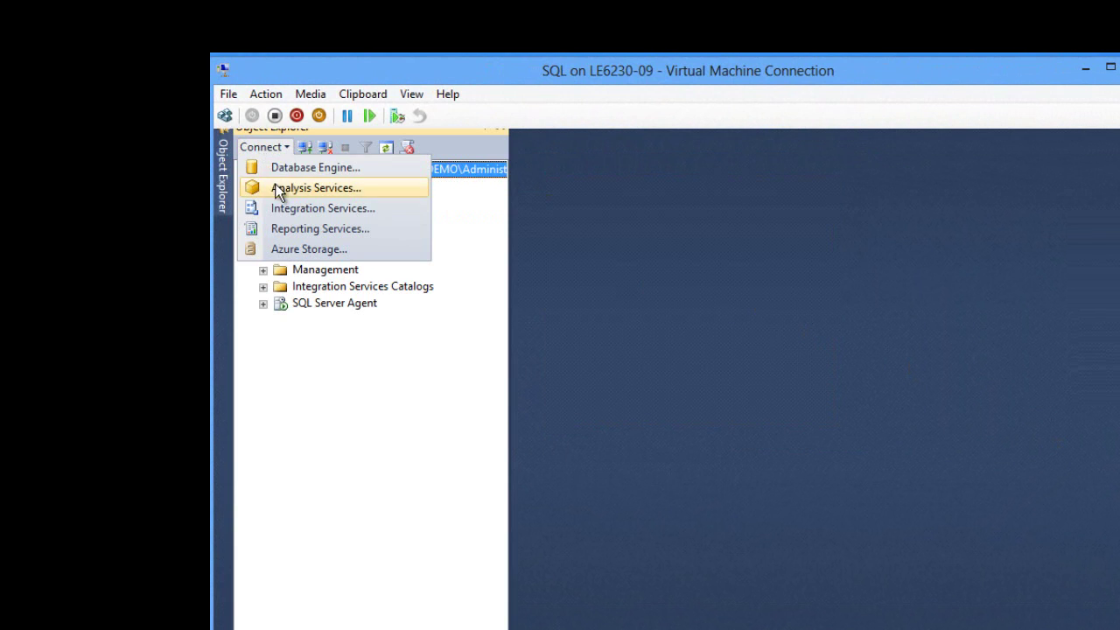
left_click(280, 187)
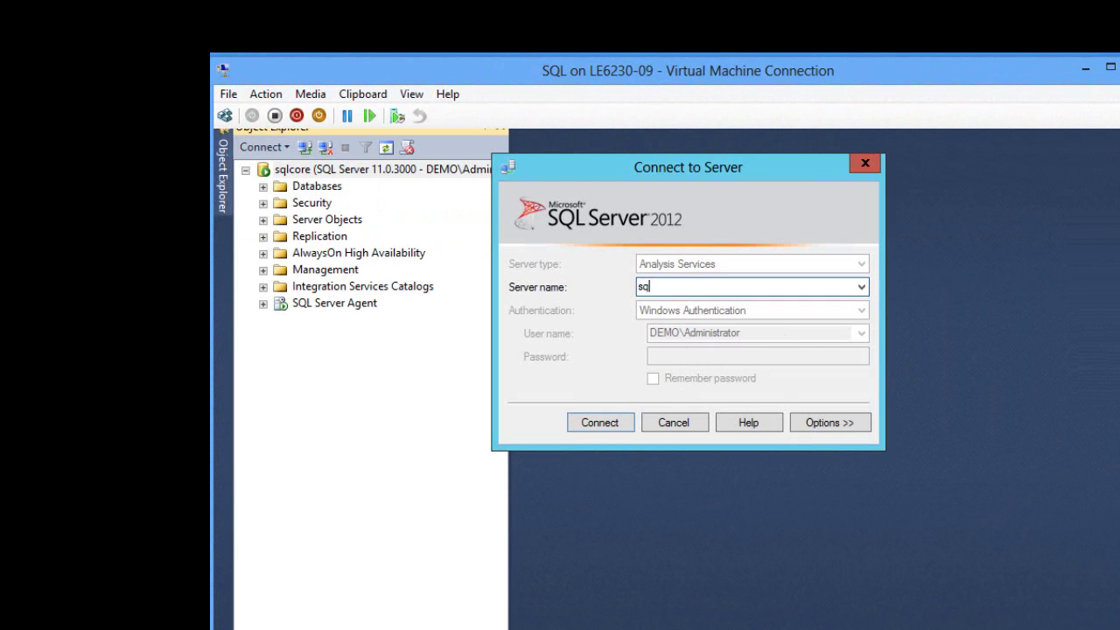
type("sqlcore")
key("Return")
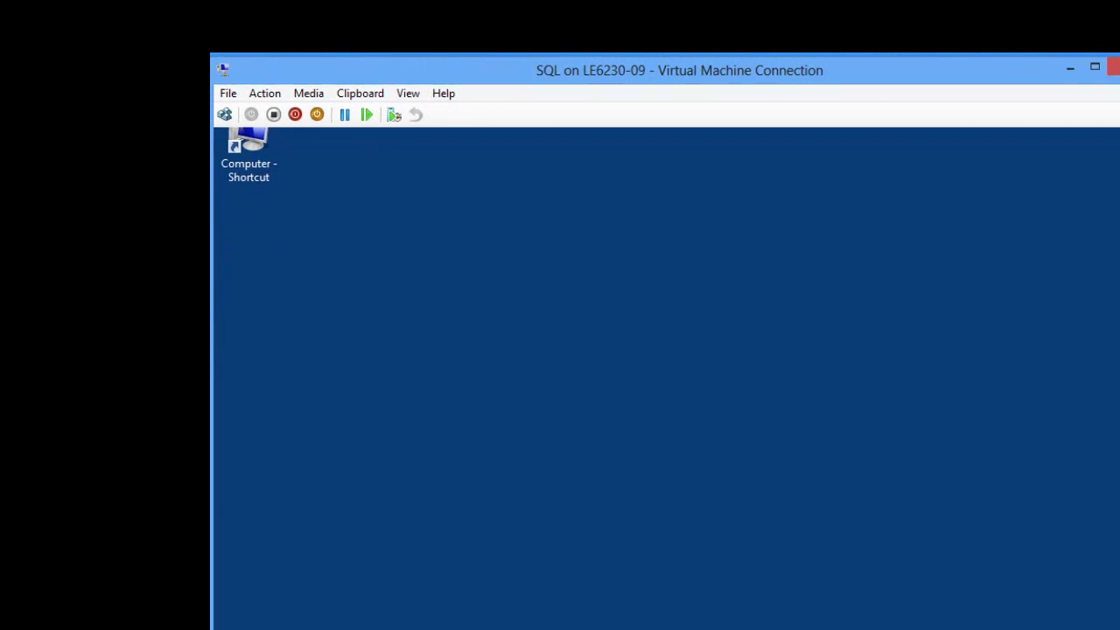
- In Server Manager, add the server sqlcore to All Servers
left_click(249, 604)
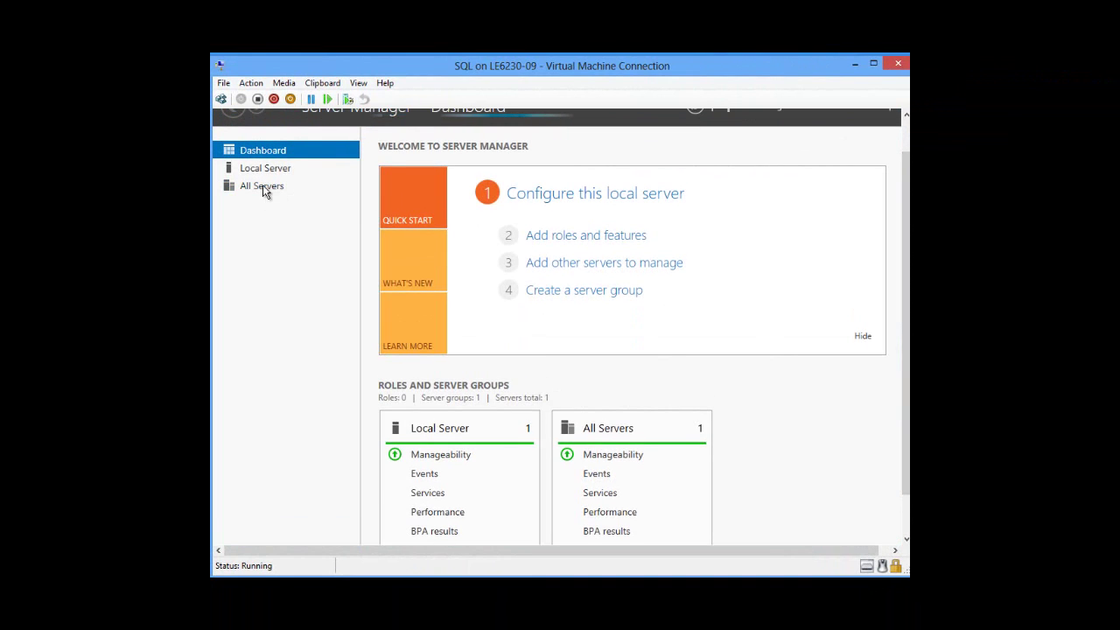
left_click(265, 189)
right_click(265, 189)
left_click(306, 193)
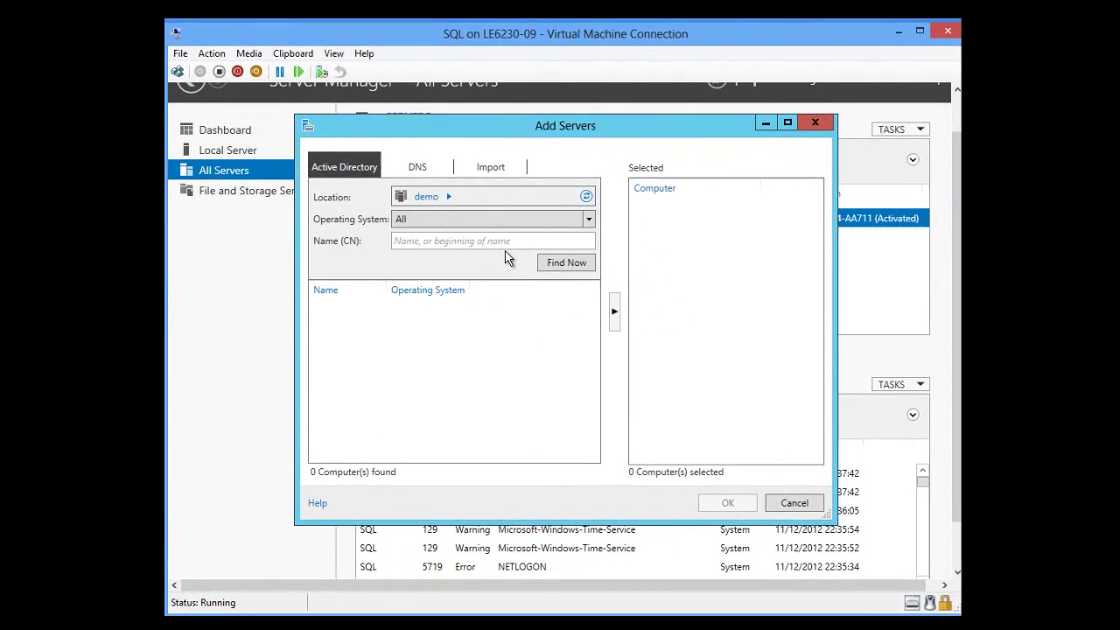
type("sqlcore")
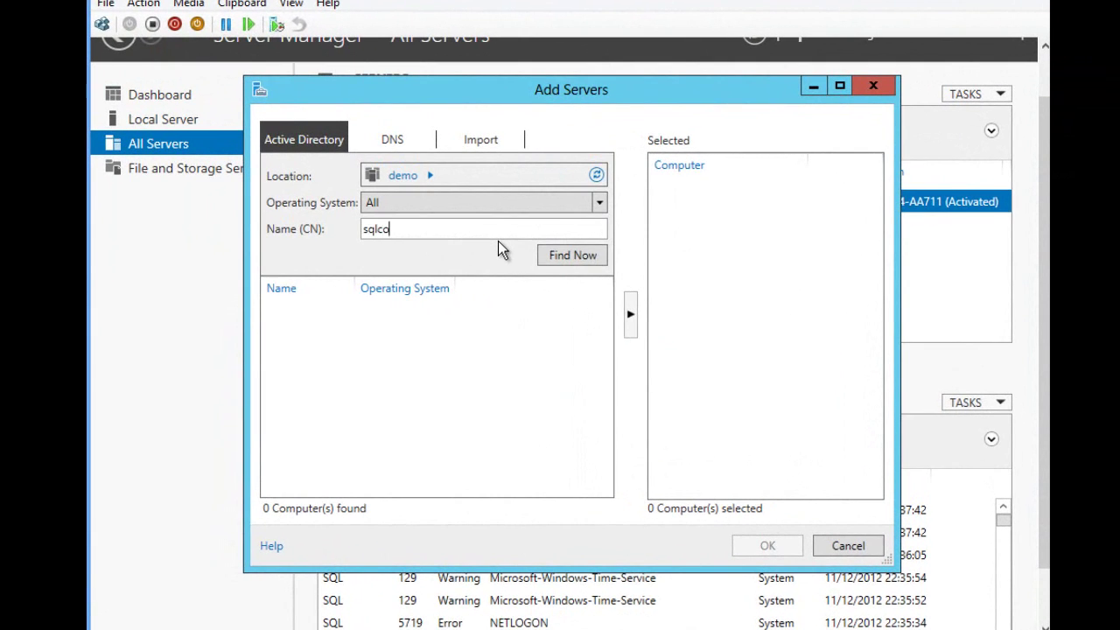
key("Return")
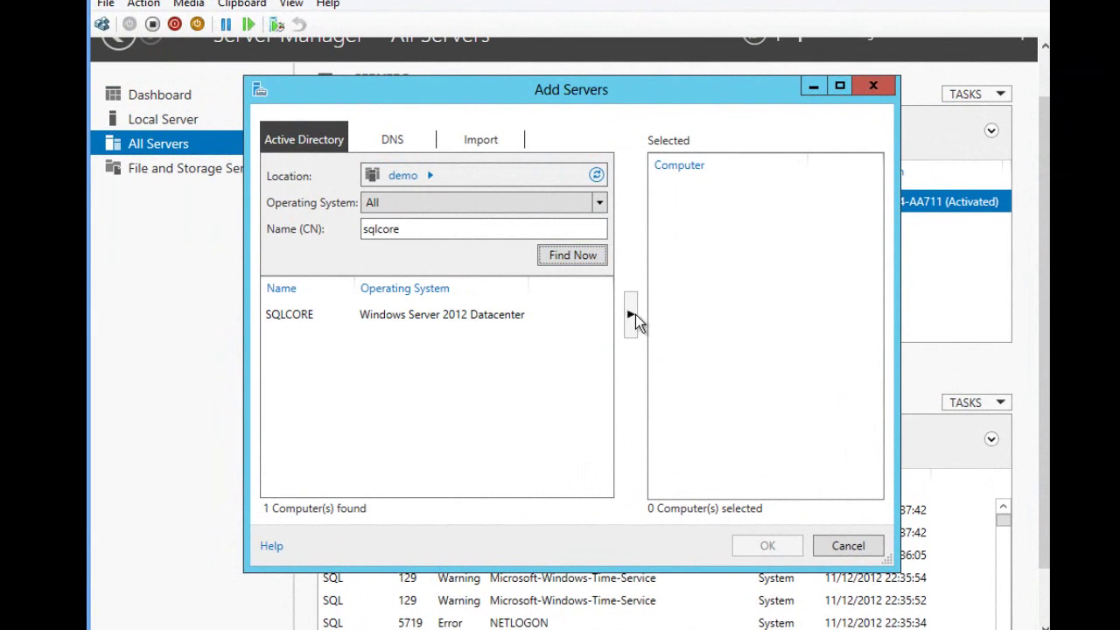
double_click(533, 320)
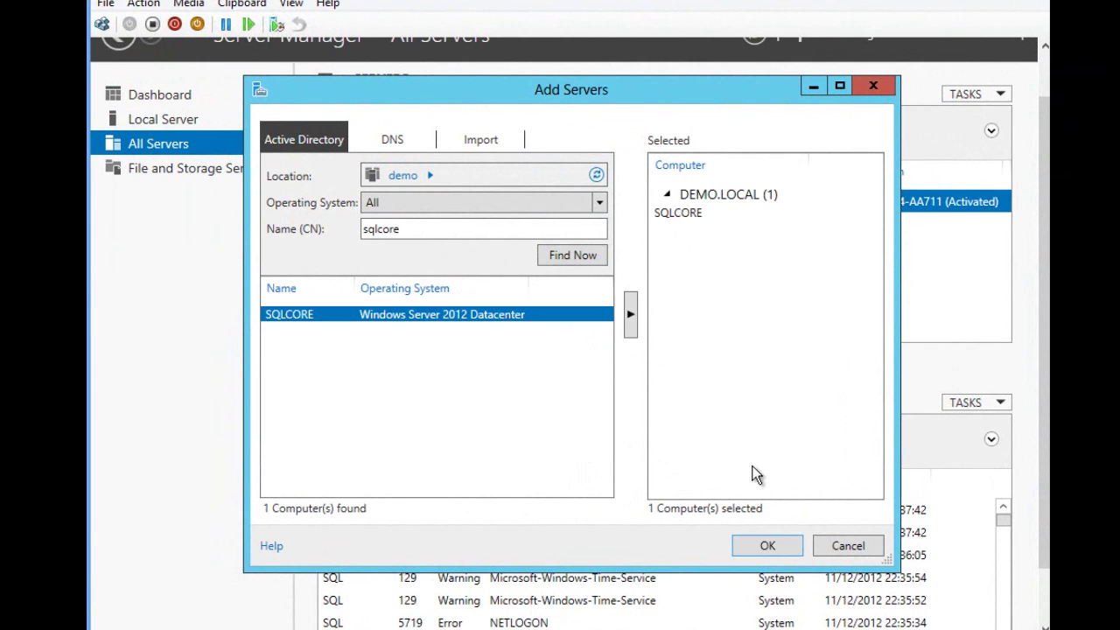
left_click(764, 547)
- Open Computer Management for SQLCORE
left_click(424, 228)
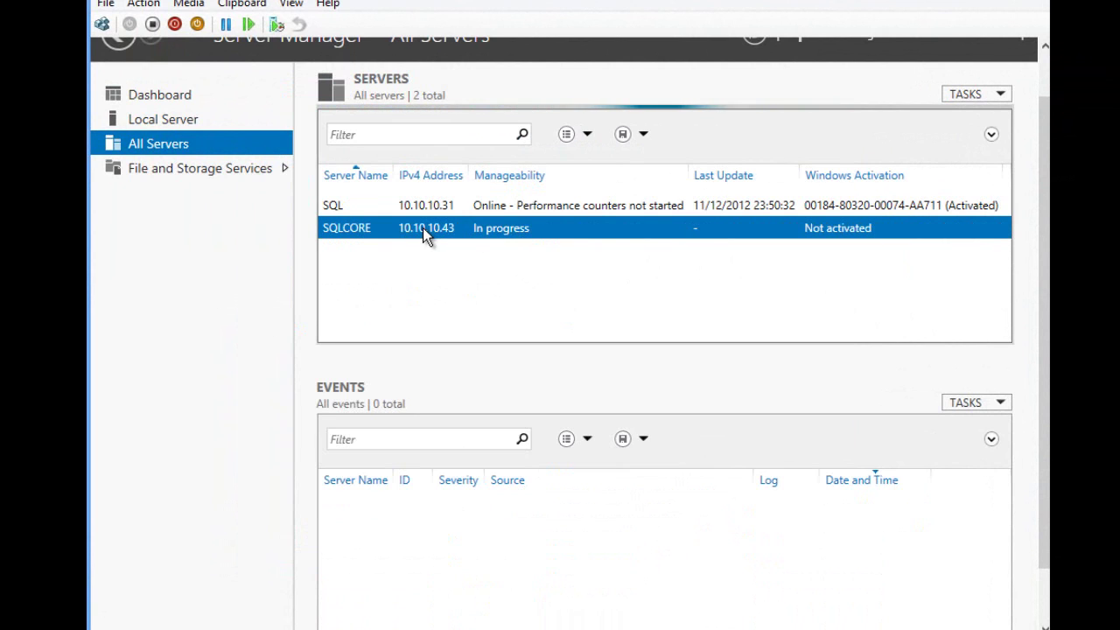
right_click(423, 227)
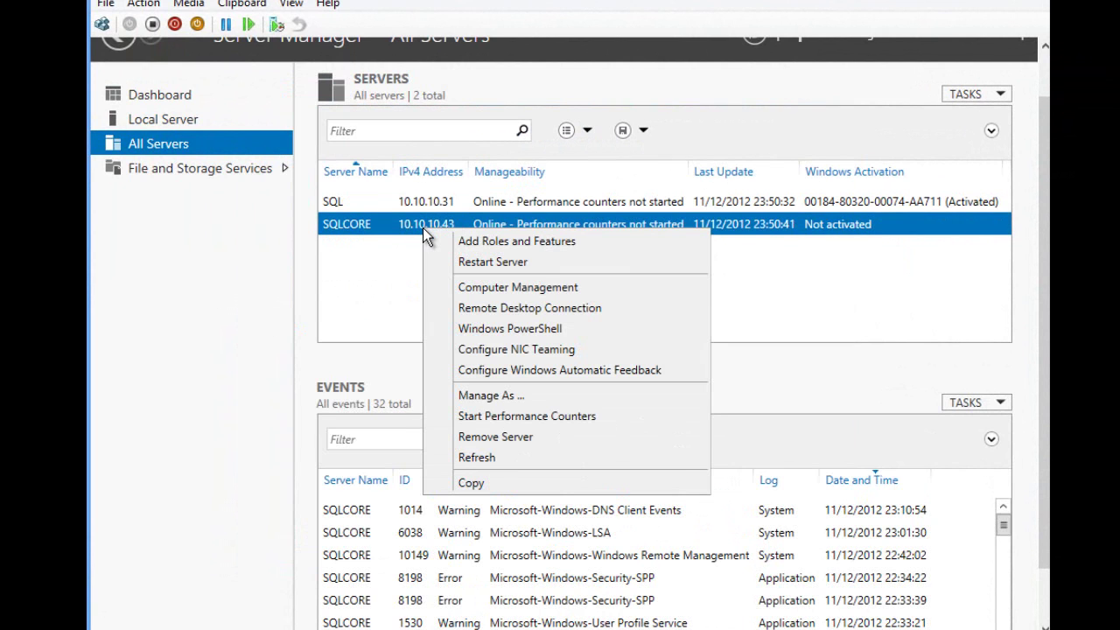
left_click(532, 287)
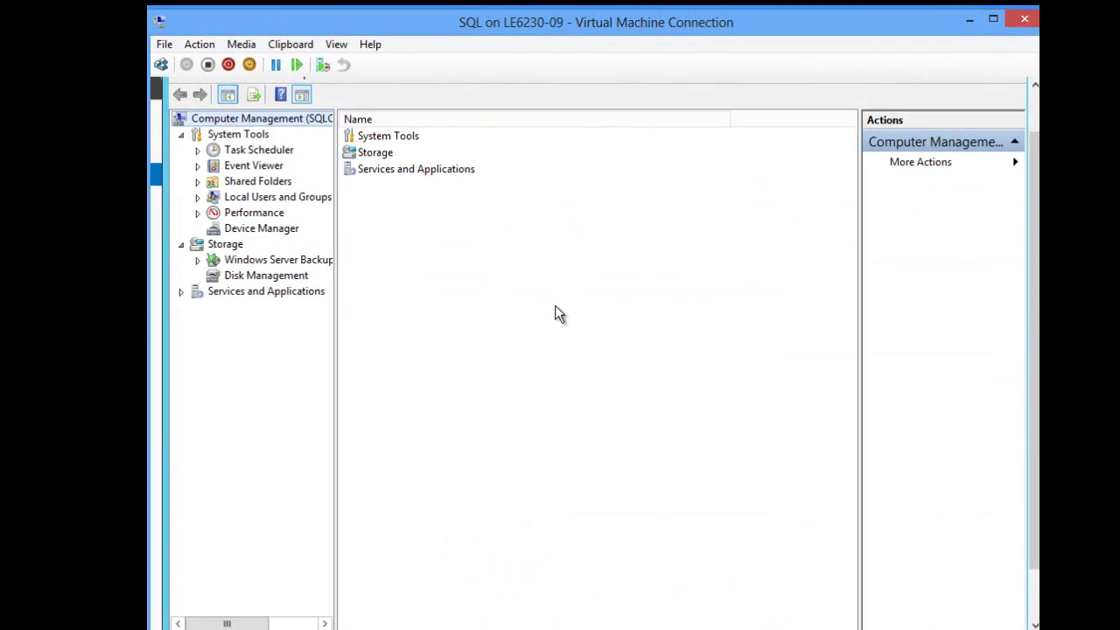
- View SQLCORE's Application event log, Windows services and the four SQL Server services
left_click(197, 166)
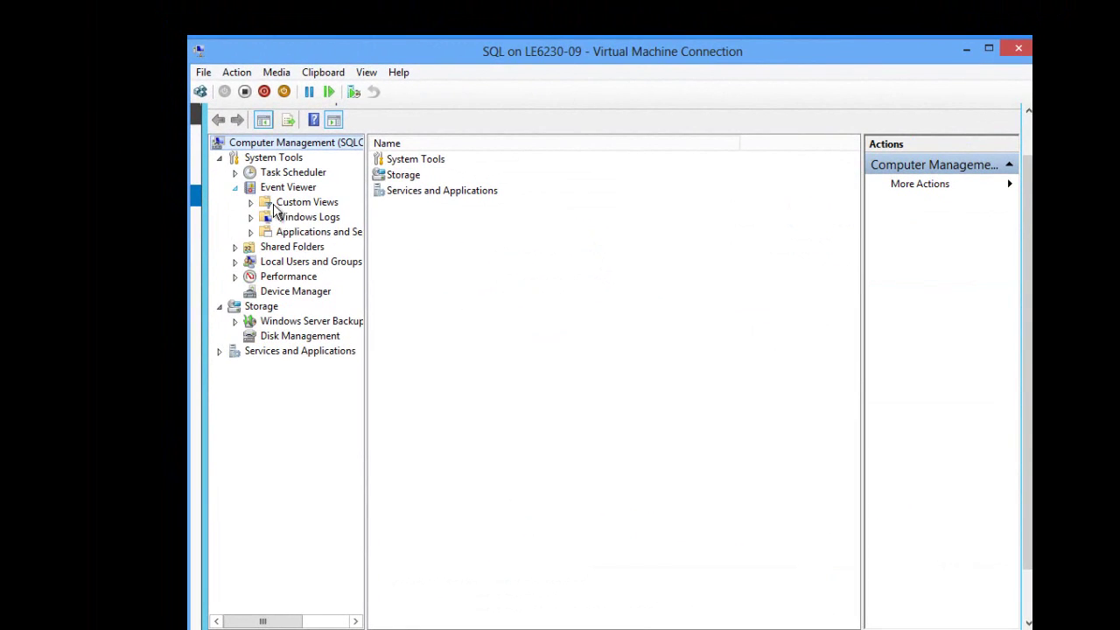
left_click(251, 217)
left_click(310, 232)
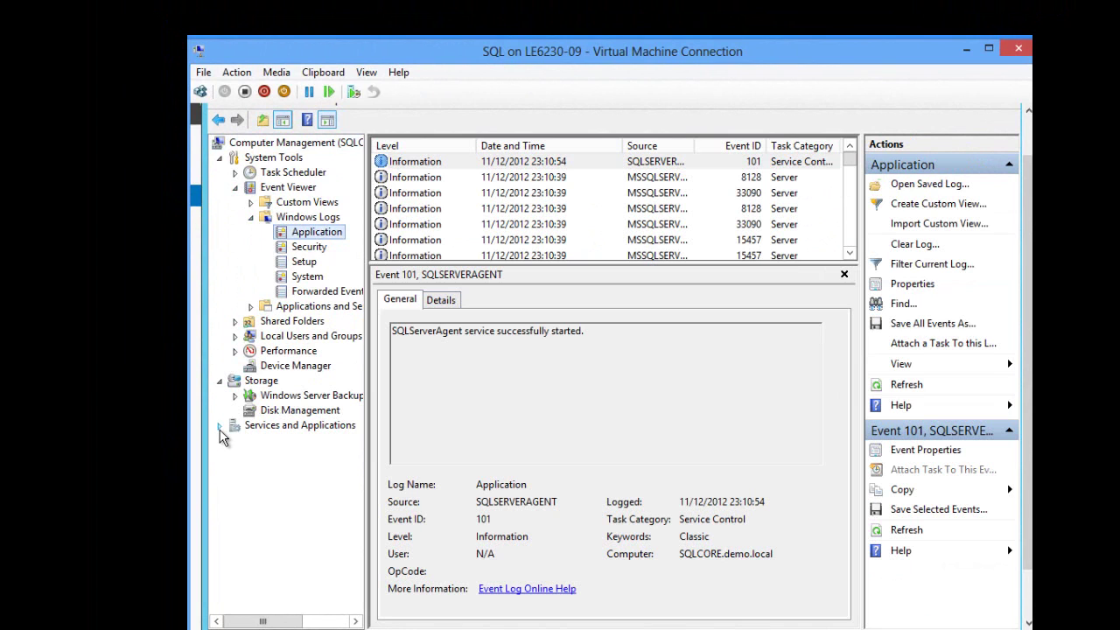
left_click(220, 426)
left_click(287, 454)
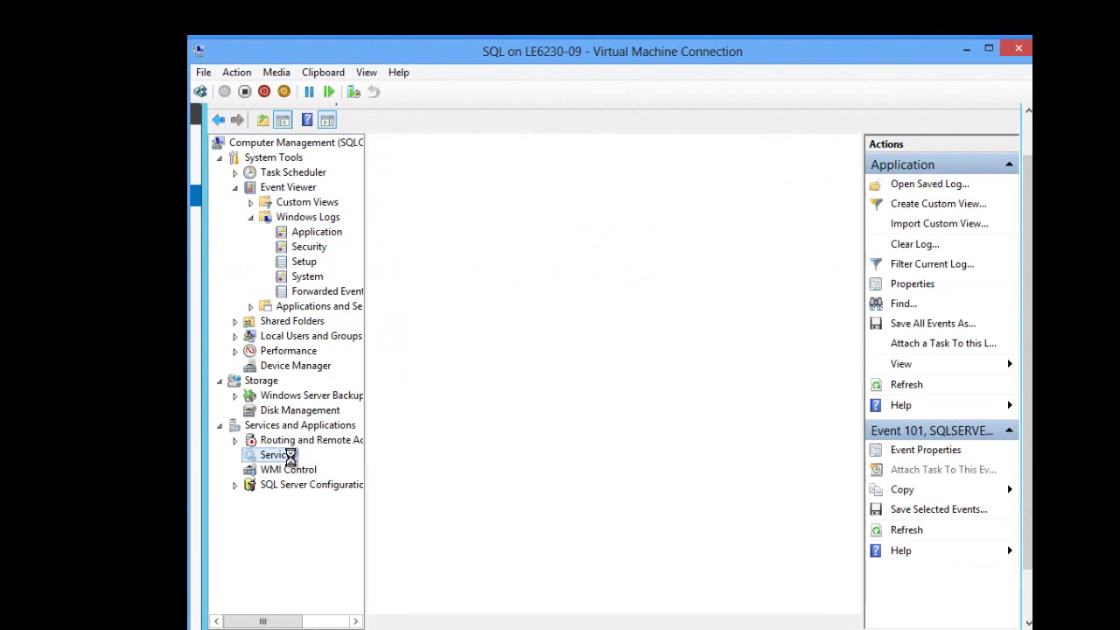
left_click(234, 484)
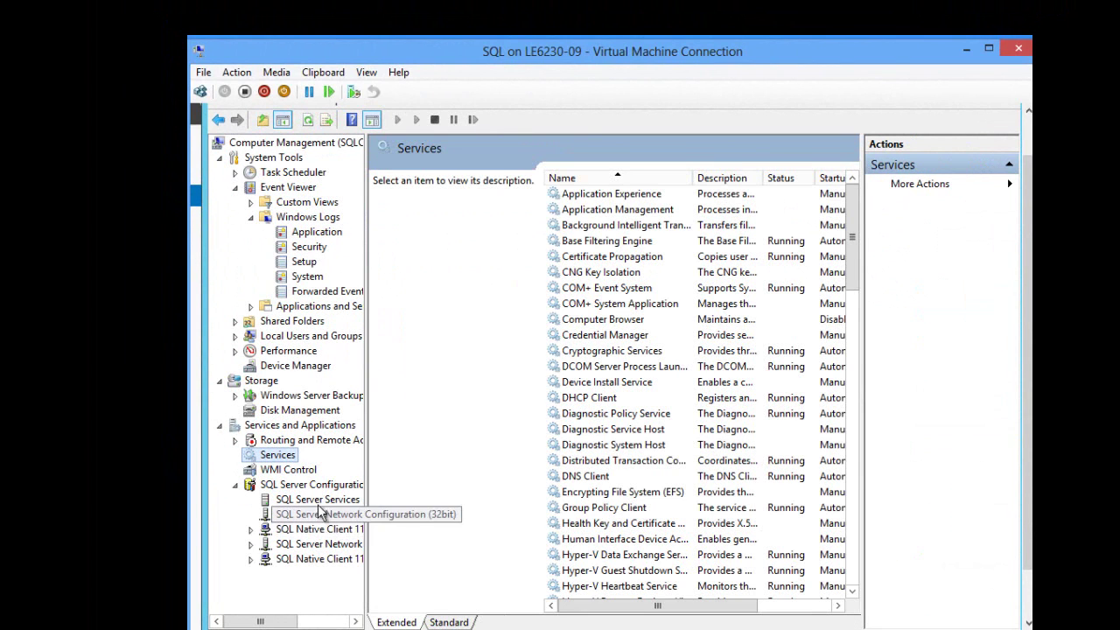
left_click(318, 502)
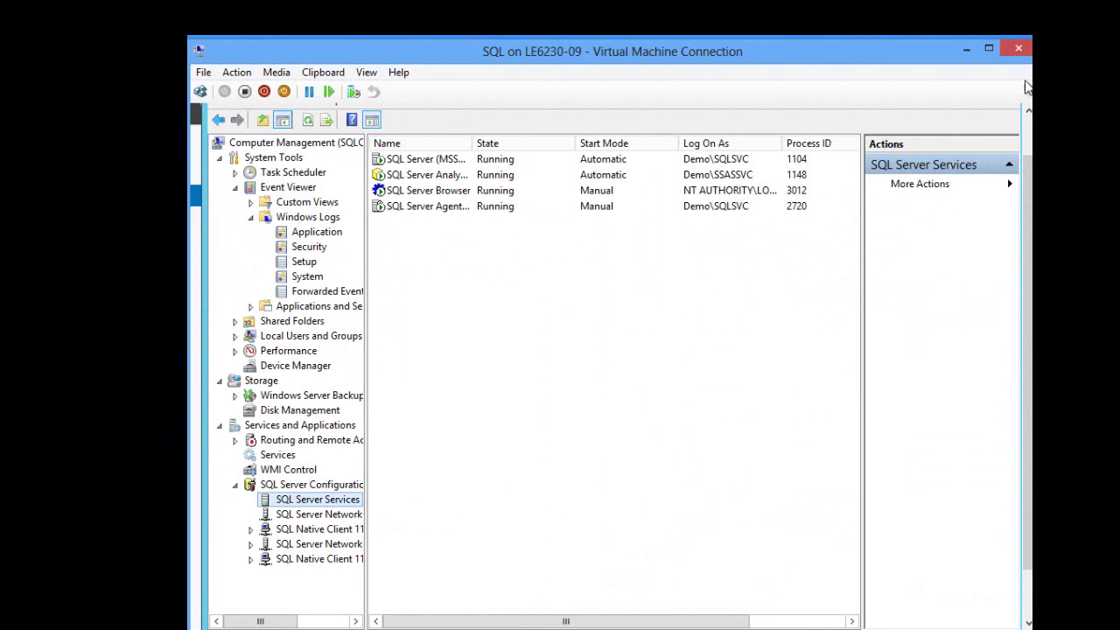
- Restart the SQL Server Browser service and close Computer Management
right_click(447, 193)
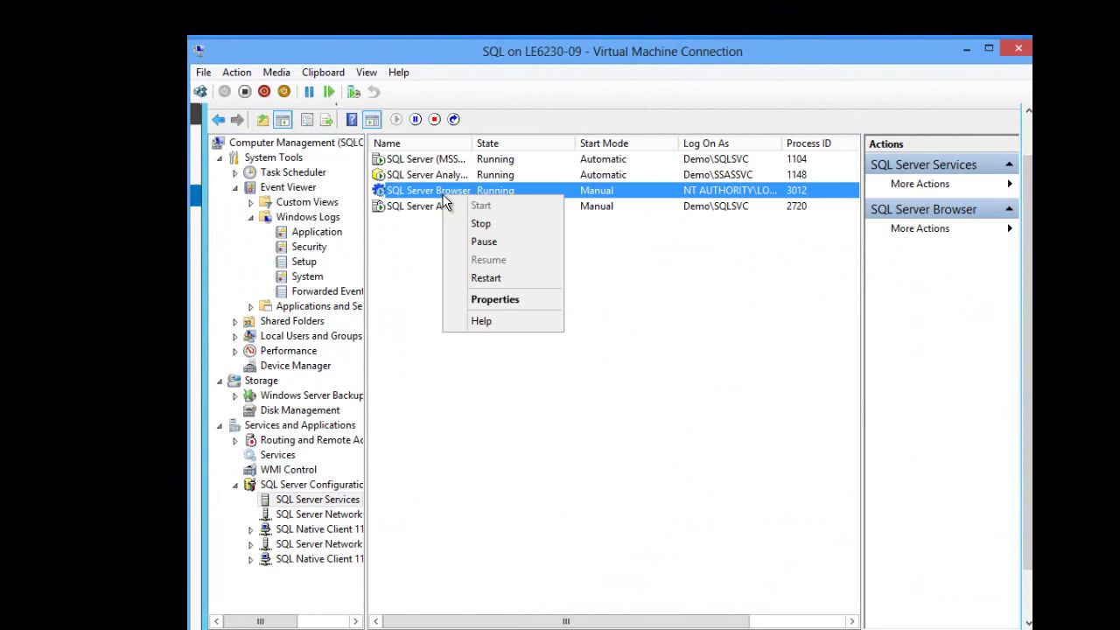
left_click(497, 289)
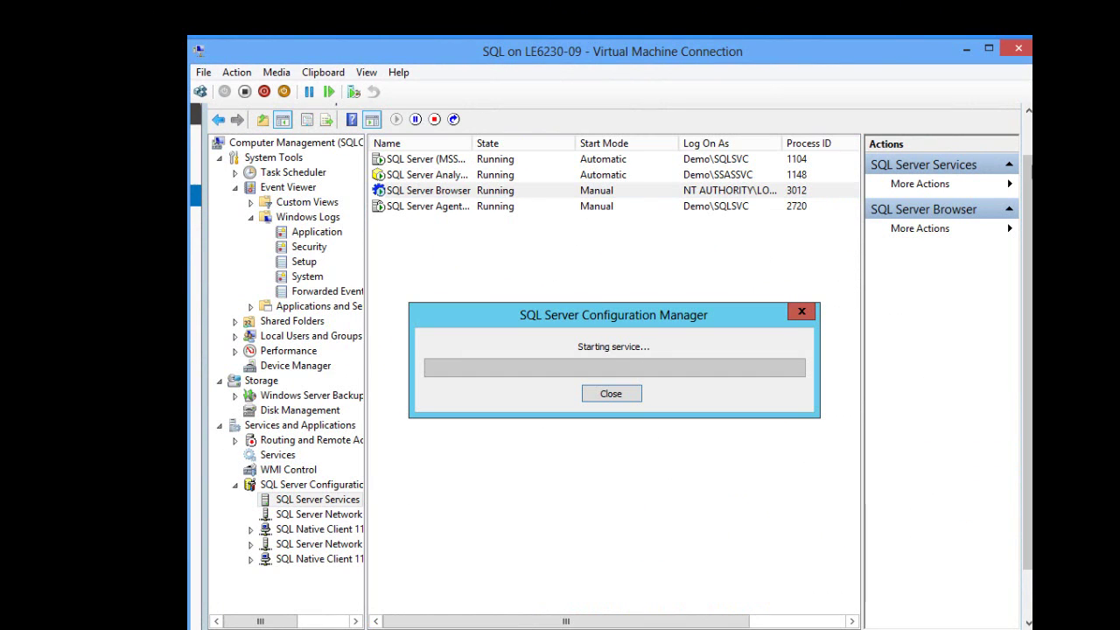
left_click(1028, 107)
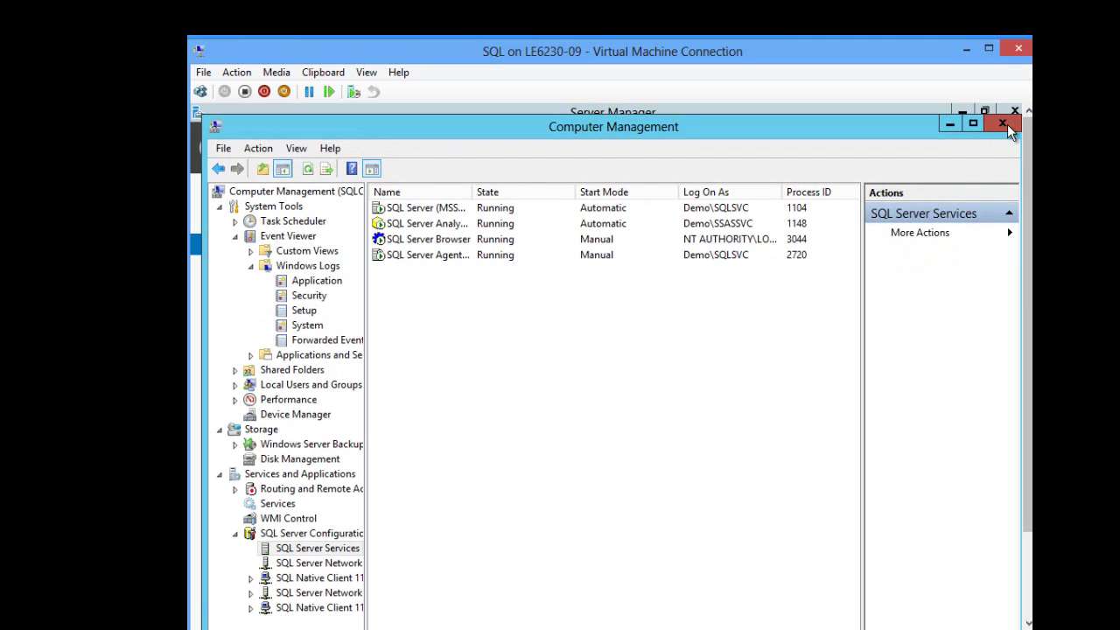
left_click(1002, 123)
- Open a Remote Desktop session to SQLCORE with the administrator password, then minimise it
right_click(461, 315)
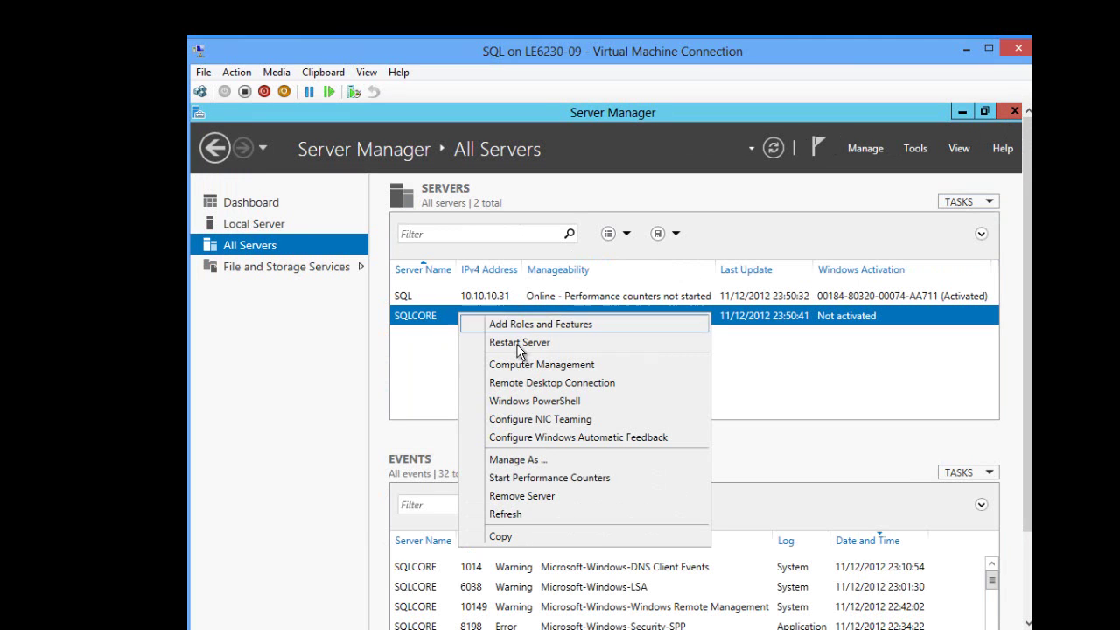
left_click(503, 382)
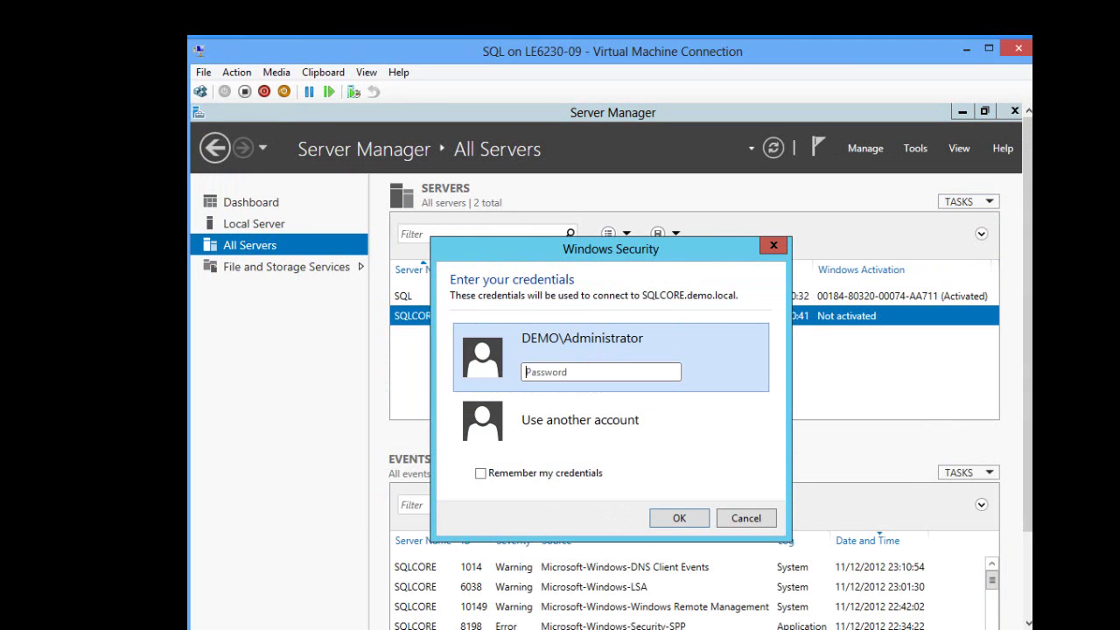
type("Pa$$w0rd")
key("Return")
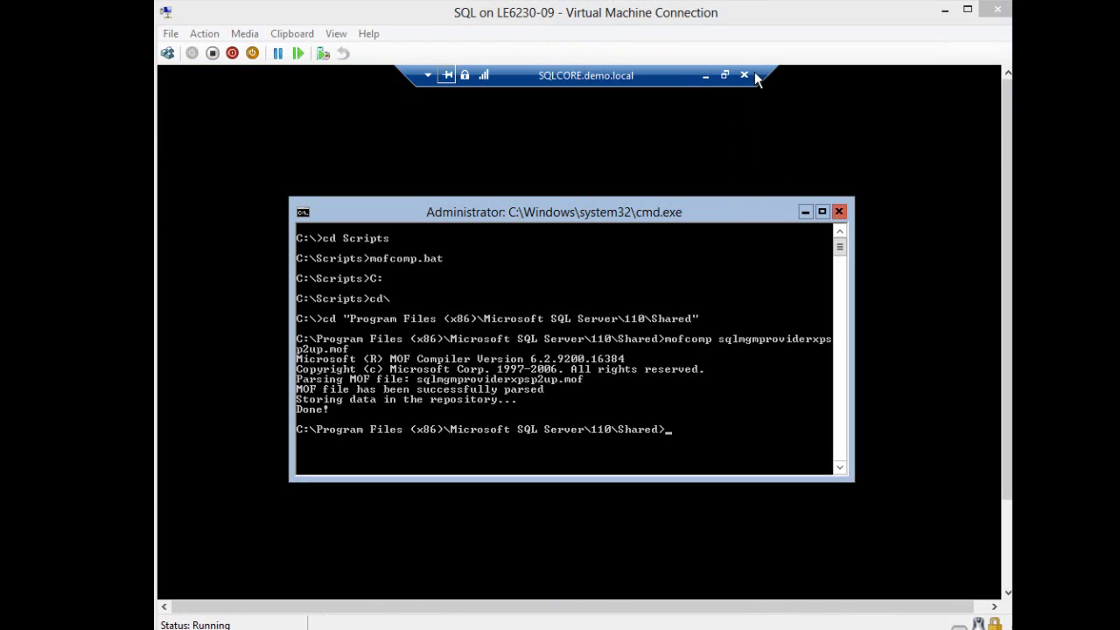
left_click(706, 75)
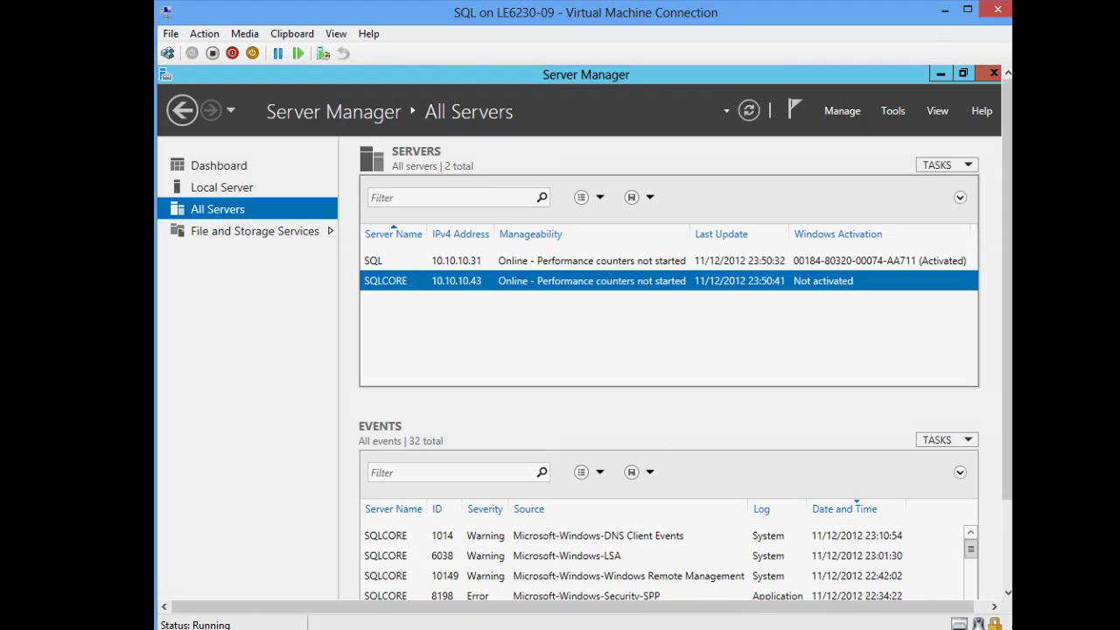